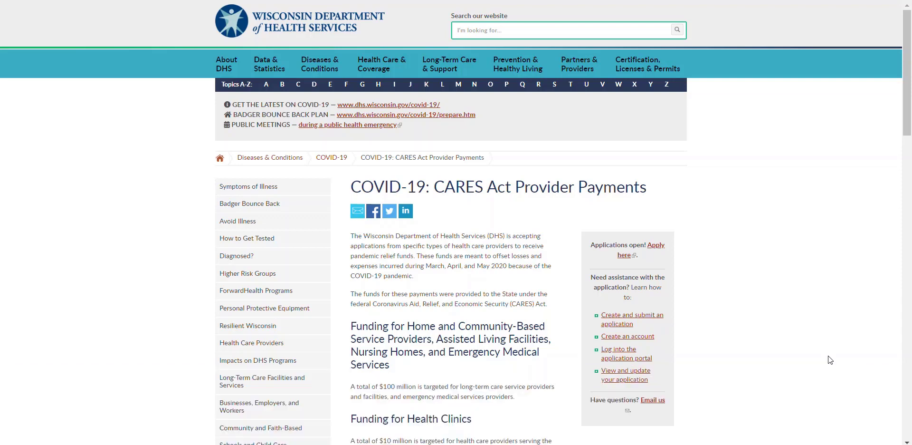
Open the portal through 'Apply here' and log in with the account username and password
scroll(828, 355, down, 1)
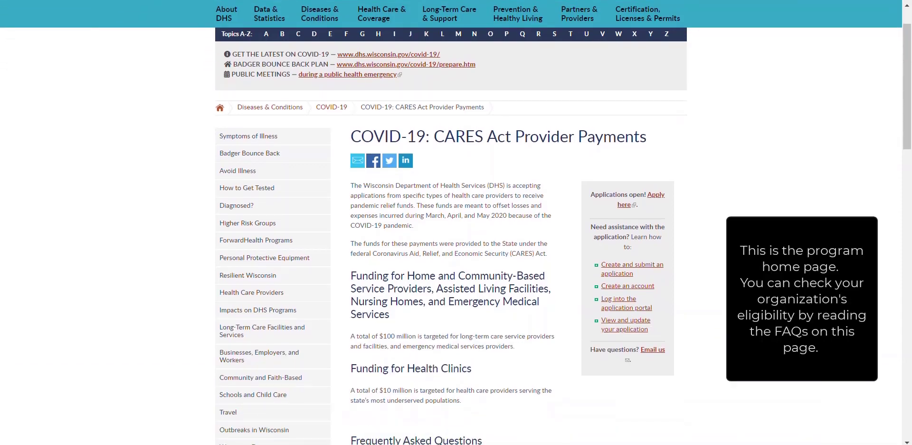
scroll(828, 355, down, 1)
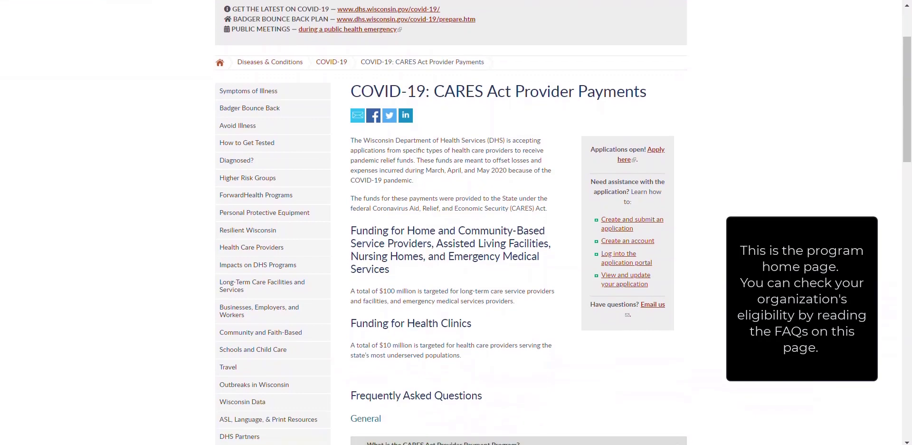
scroll(827, 355, down, 3)
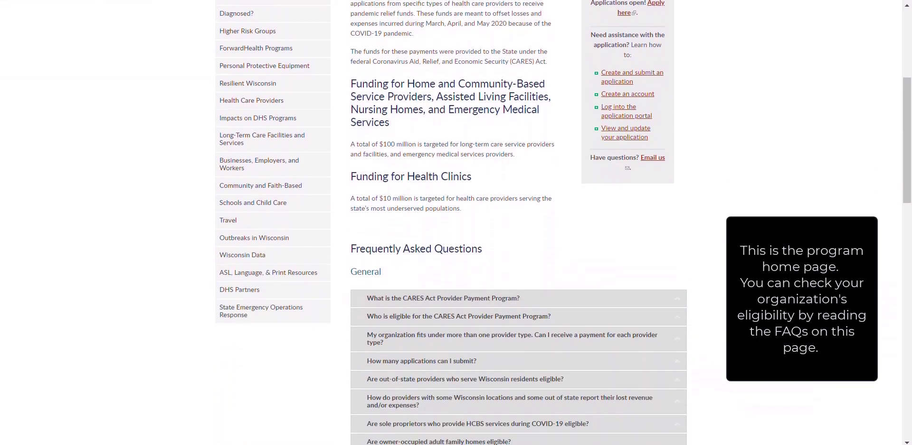
scroll(828, 355, down, 2)
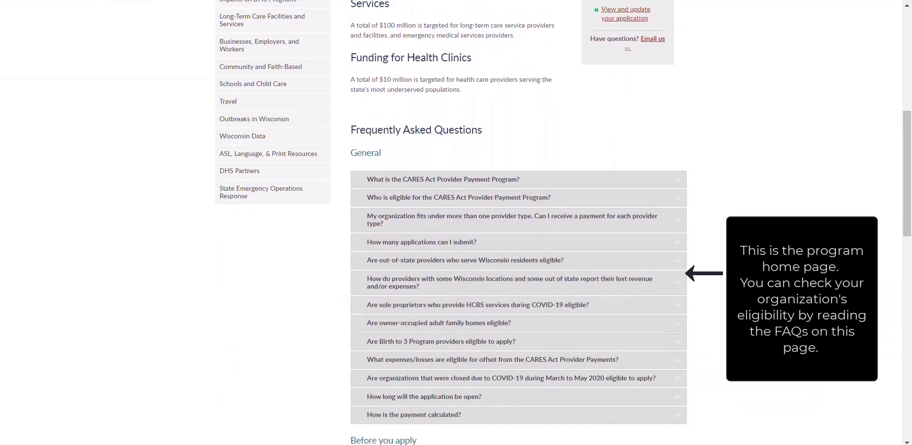
scroll(829, 360, up, 2)
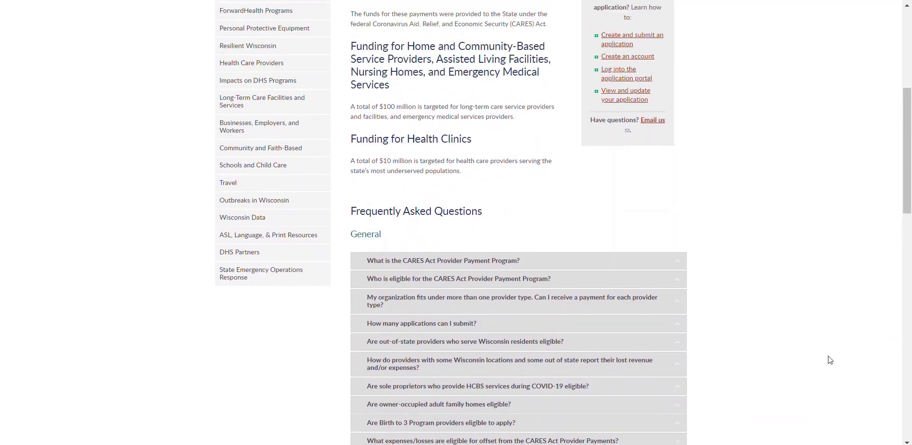
scroll(830, 359, up, 3)
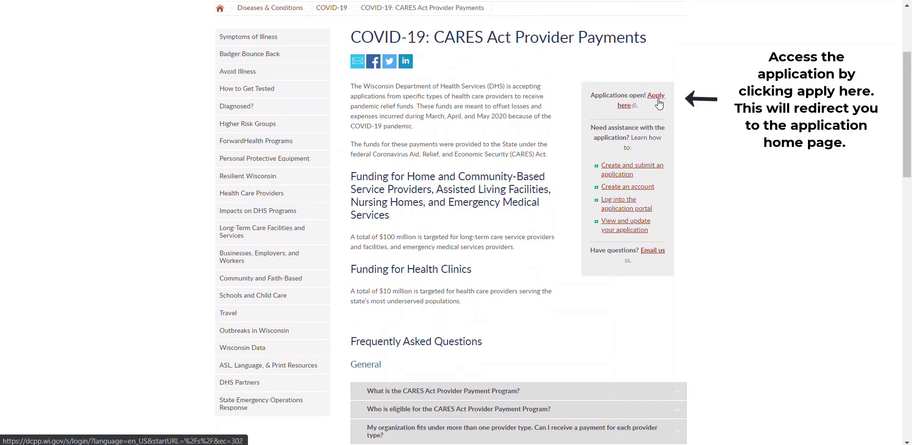
click(658, 100)
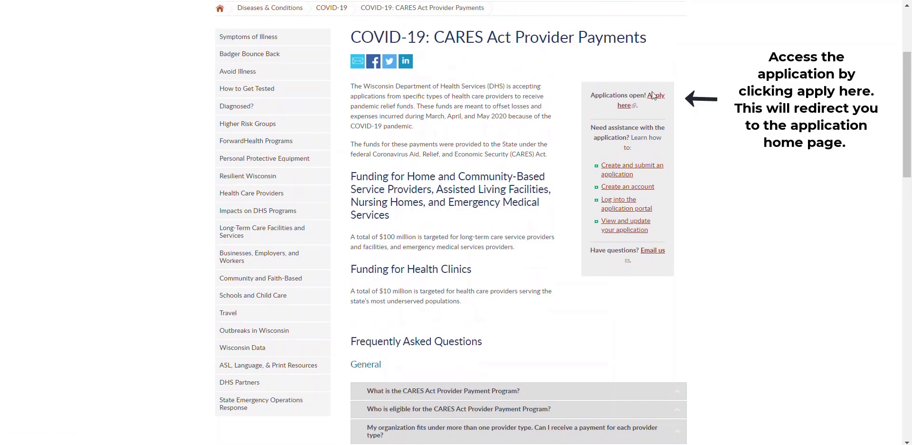
click(653, 95)
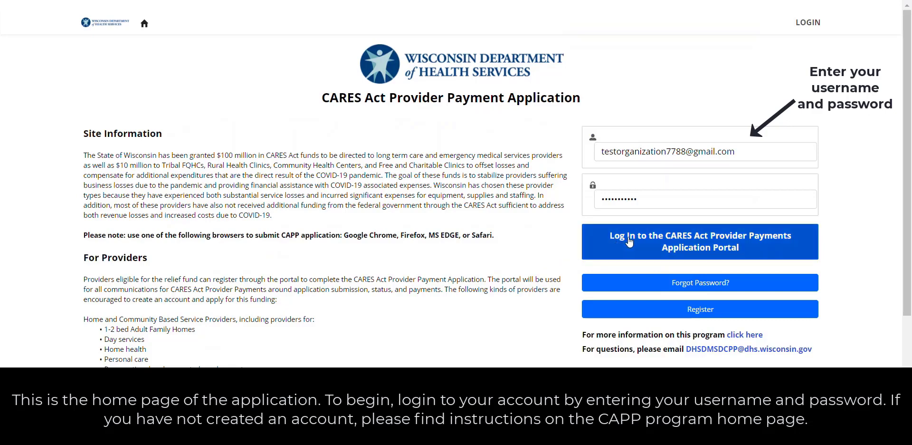
click(700, 241)
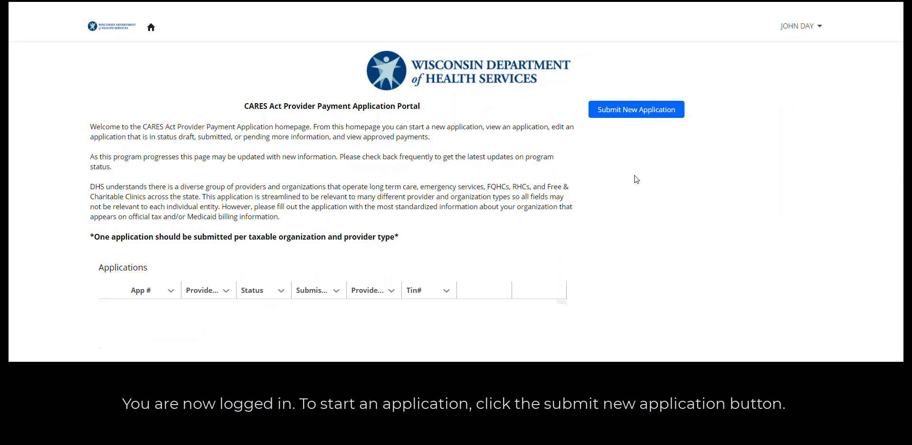
Submit a new application and move past the Introduction tab to Company Info
click(633, 114)
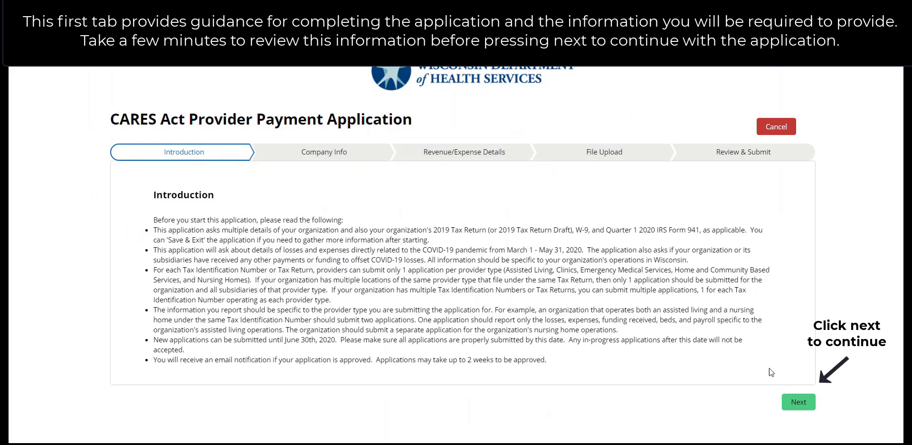
click(791, 402)
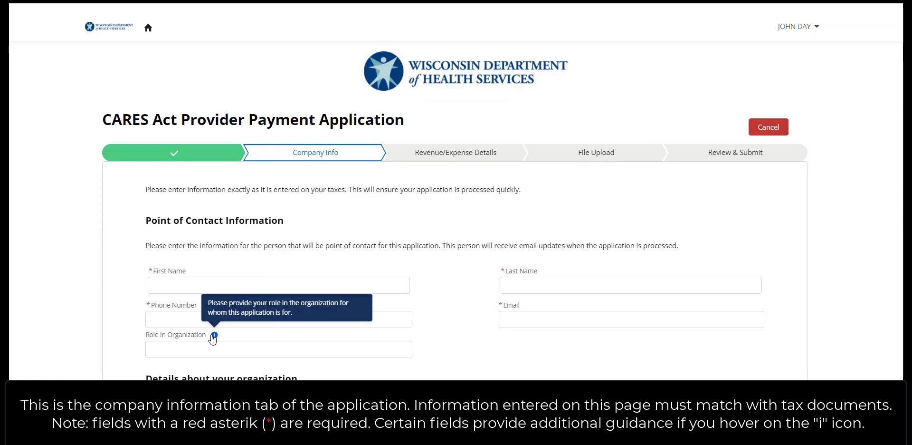
Enter the contact's first name, last name, phone number and e-mail, with role CEO
click(176, 286)
text(John)
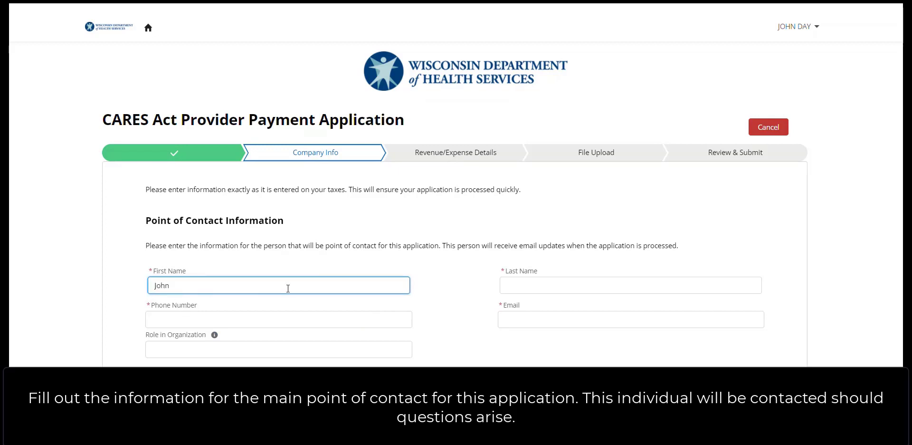
click(523, 284)
text(Day)
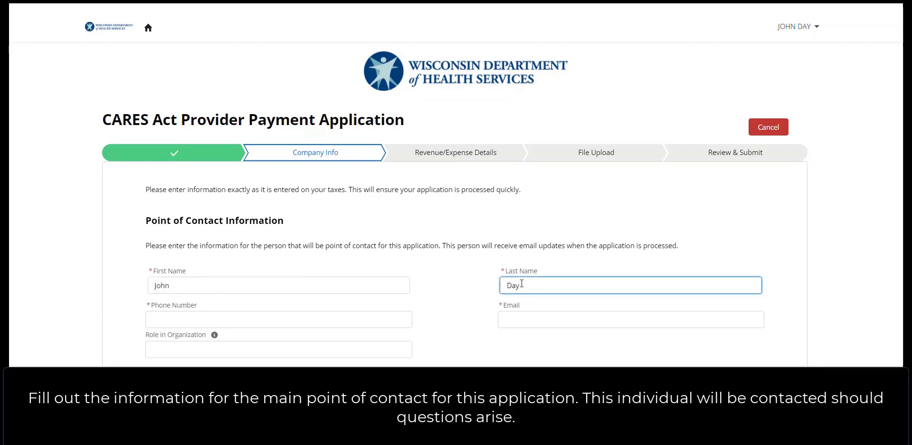
click(310, 322)
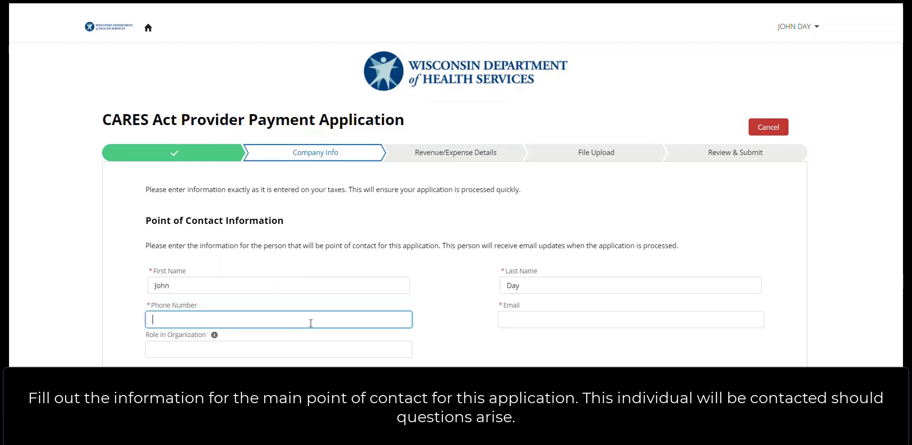
text(9201234567)
click(508, 316)
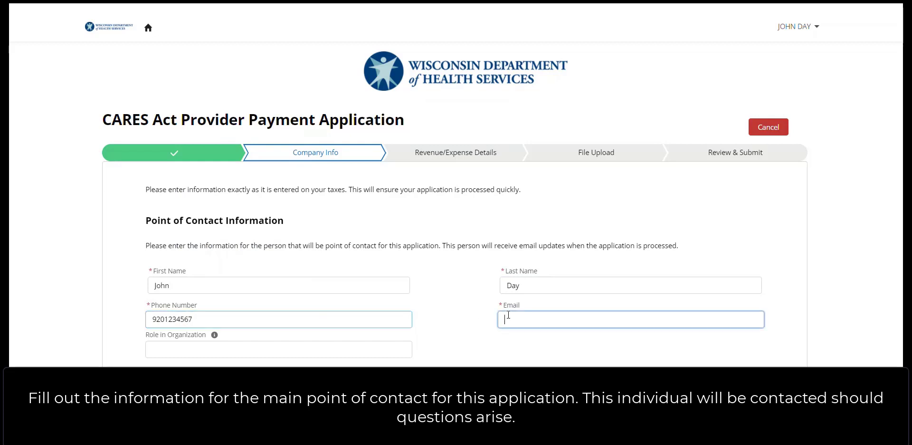
text(JohnDay)
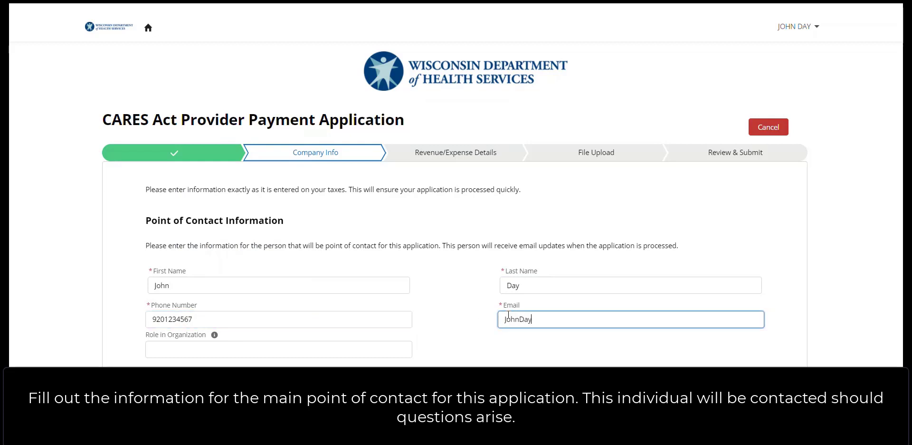
text(@TestOrganization.com)
click(399, 349)
text(CEO)
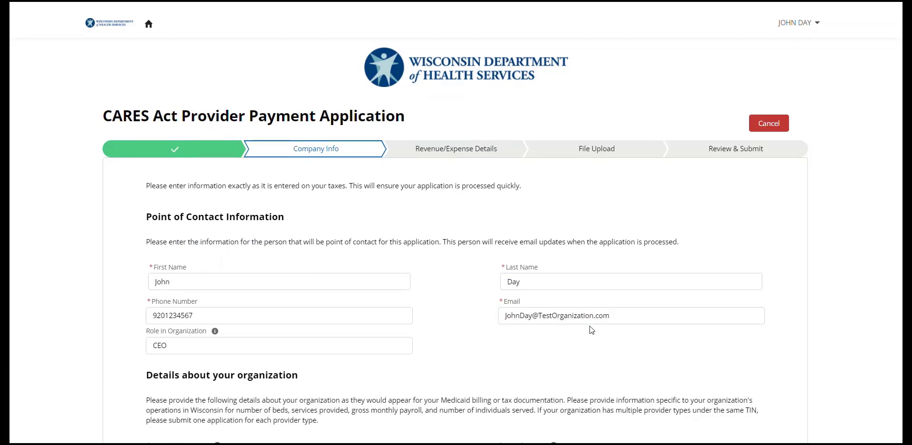
Enter 'Test Organization' as the organization name and fill in its tax identification number
scroll(589, 326, down, 2)
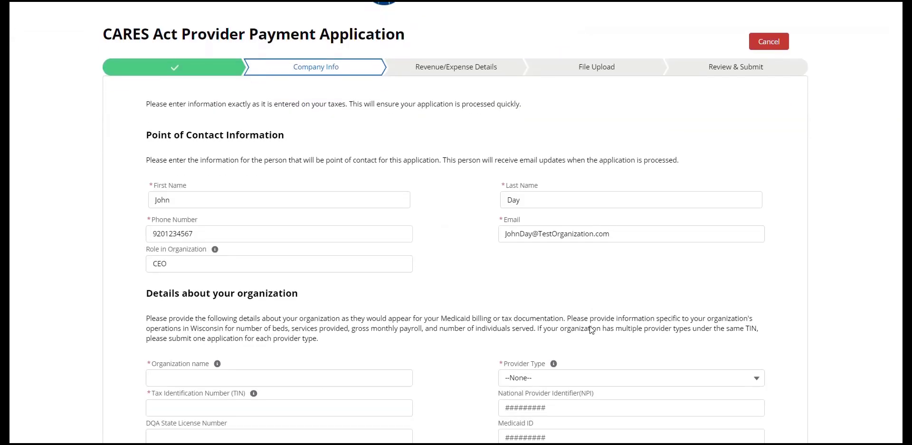
scroll(589, 326, down, 4)
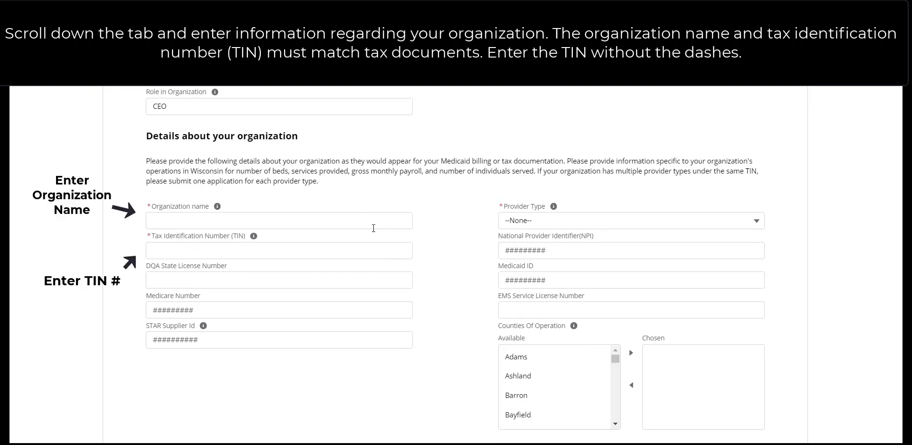
right_click(373, 228)
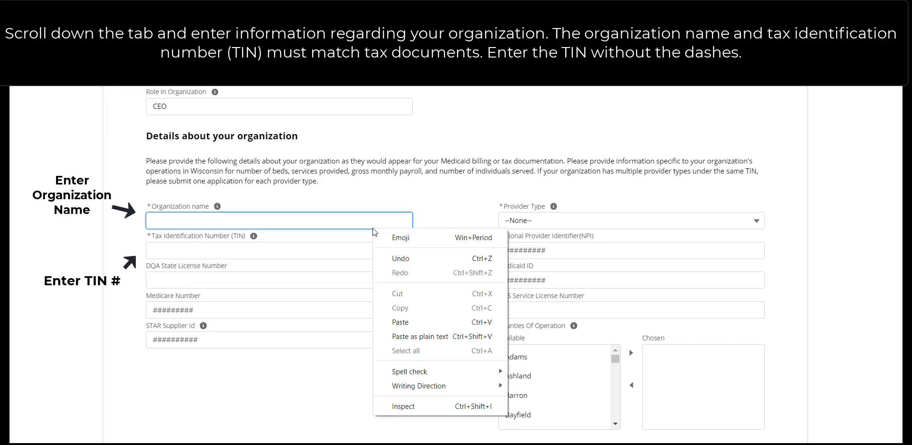
key(Escape)
text(Test D)
text(rganization)
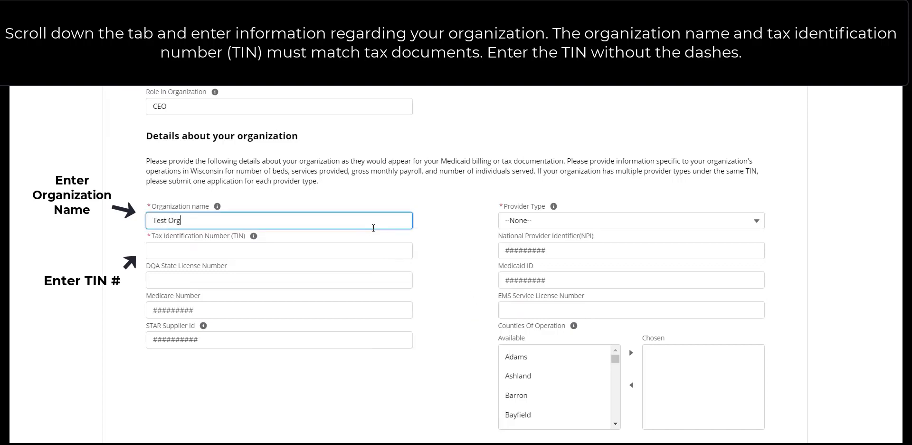
click(360, 247)
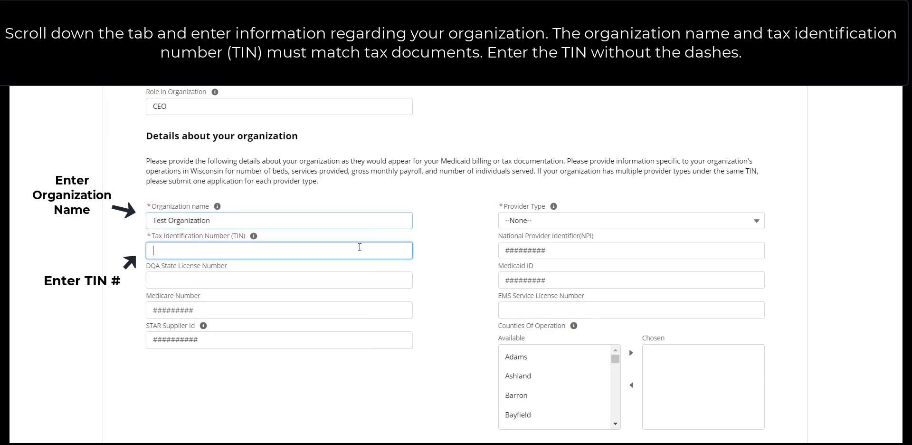
text(000888333)
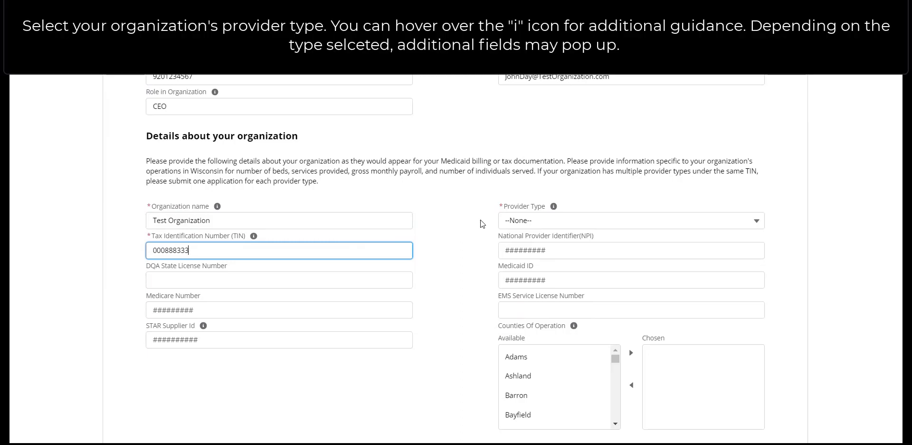
Choose 'Home and Community Based Service Providers' from the Provider Type dropdown
mouse_move(552, 208)
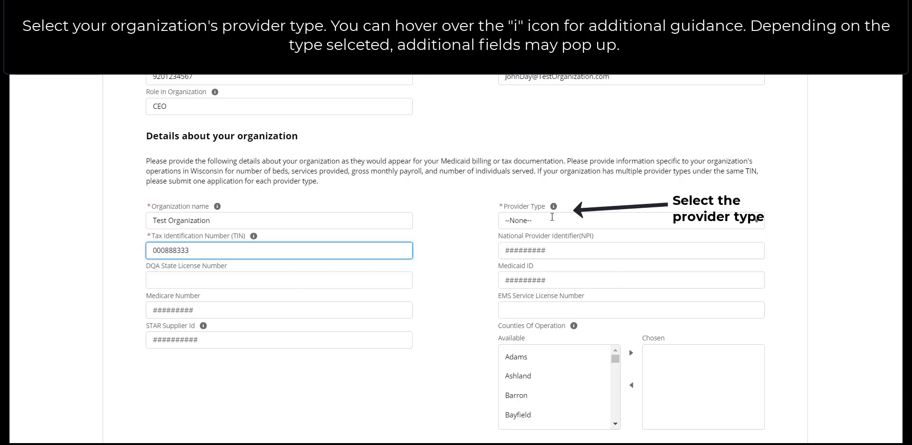
click(552, 217)
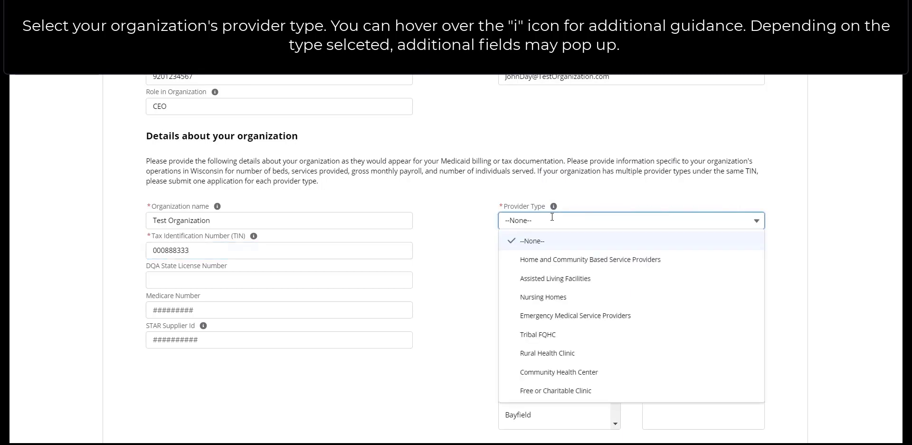
click(526, 259)
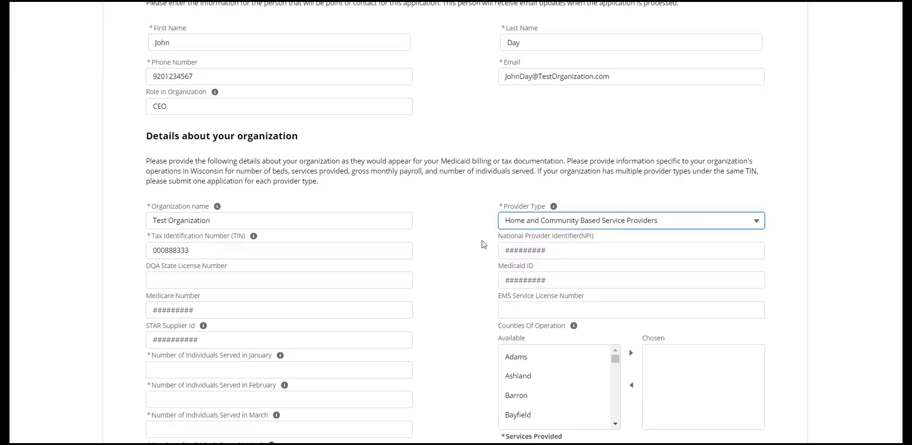
click(482, 241)
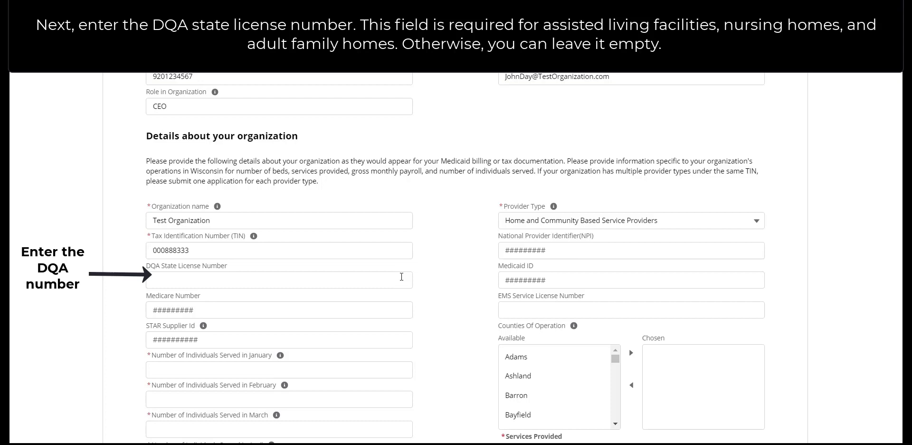
Type the organization's NPI, Medicaid ID and Medicare number into their fields
text(010203040)
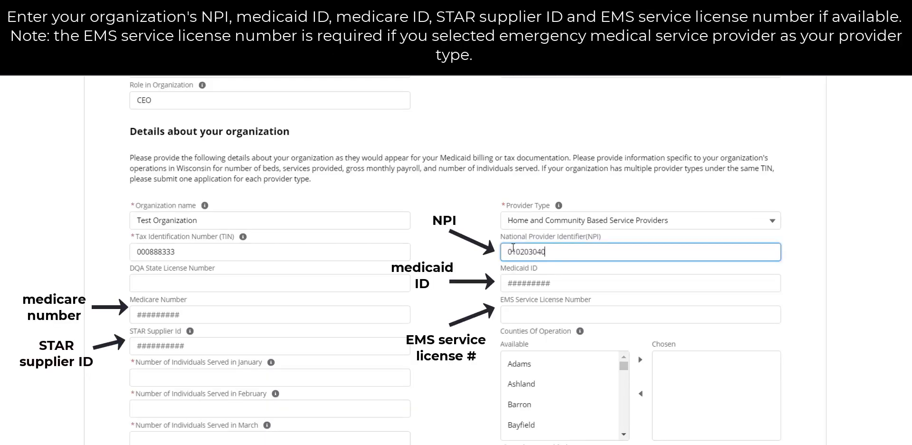
text(5)
click(510, 284)
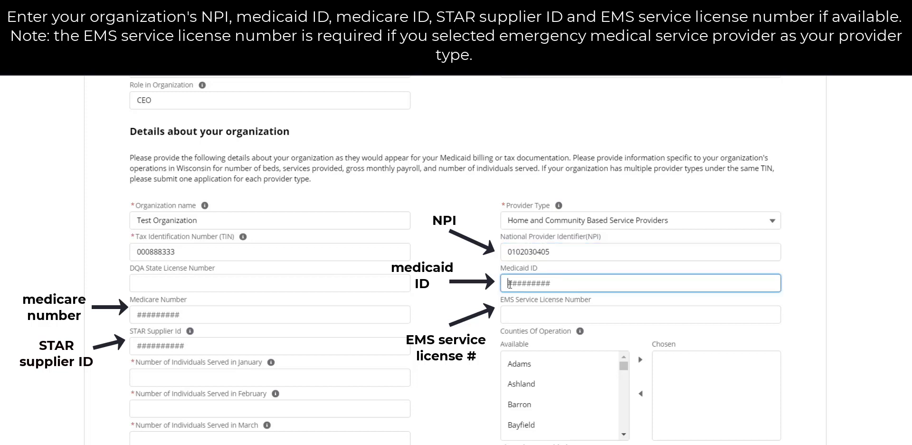
text(001122334455667)
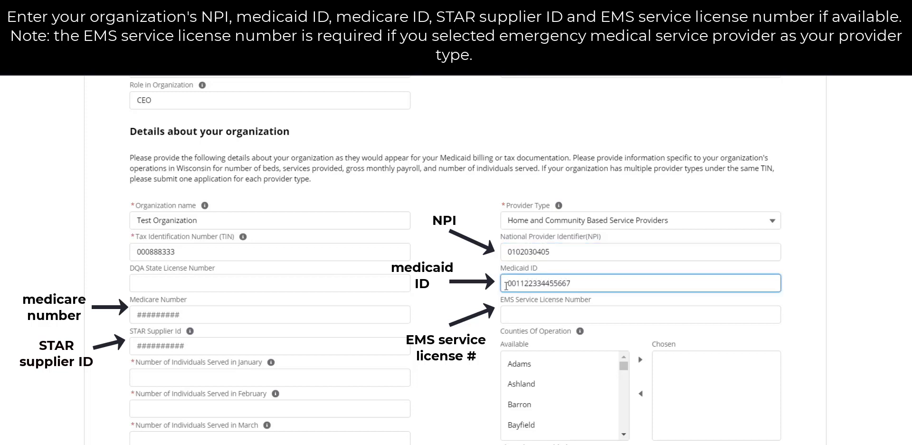
click(341, 316)
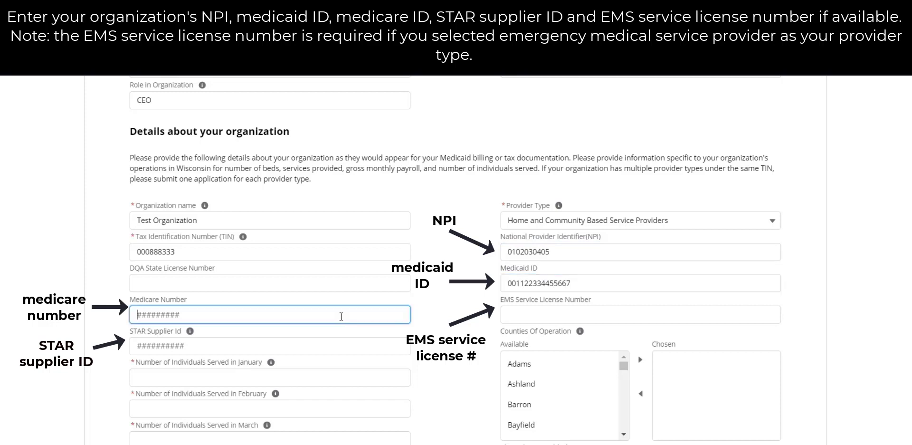
text(000111222333)
Move Jefferson from the available counties into the Chosen counties of operation
scroll(341, 316, down, 1)
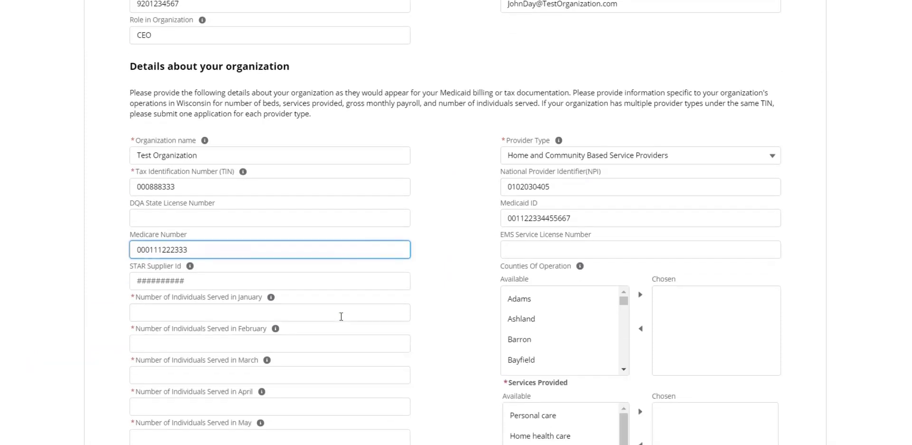
click(497, 282)
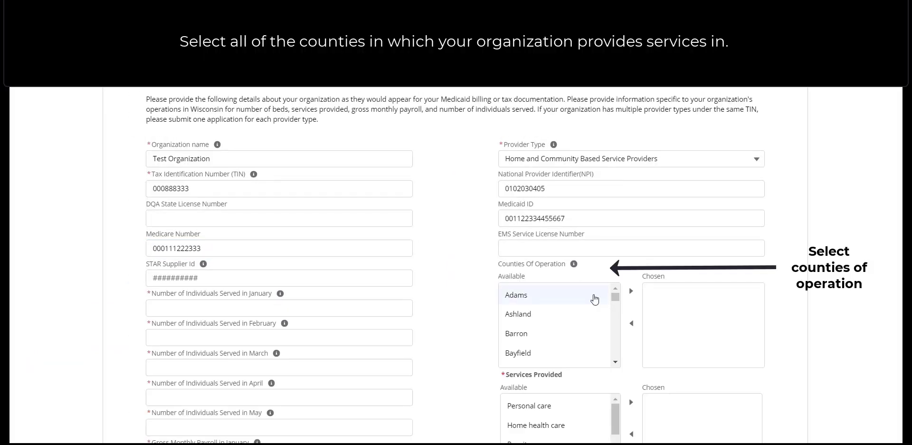
drag(617, 298, 618, 317)
scroll(617, 318, down, 1)
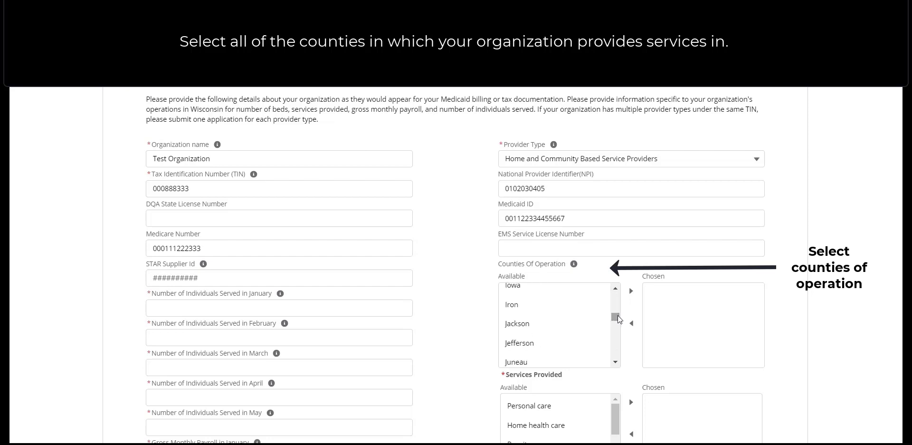
click(588, 341)
click(632, 291)
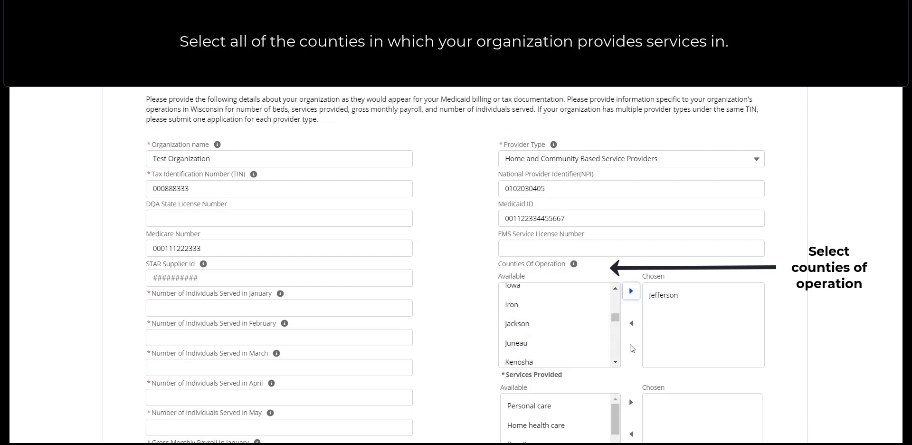
scroll(632, 348, down, 2)
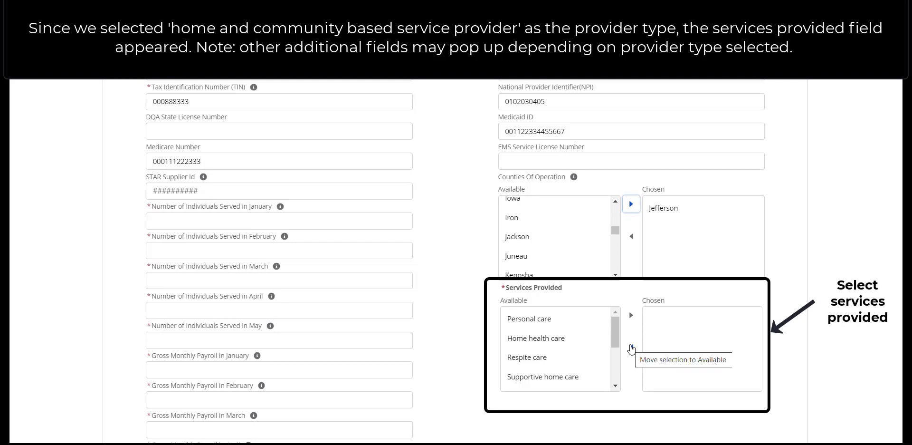
Move Home health care and Daily living skills for children into the Chosen services list
click(551, 337)
click(630, 316)
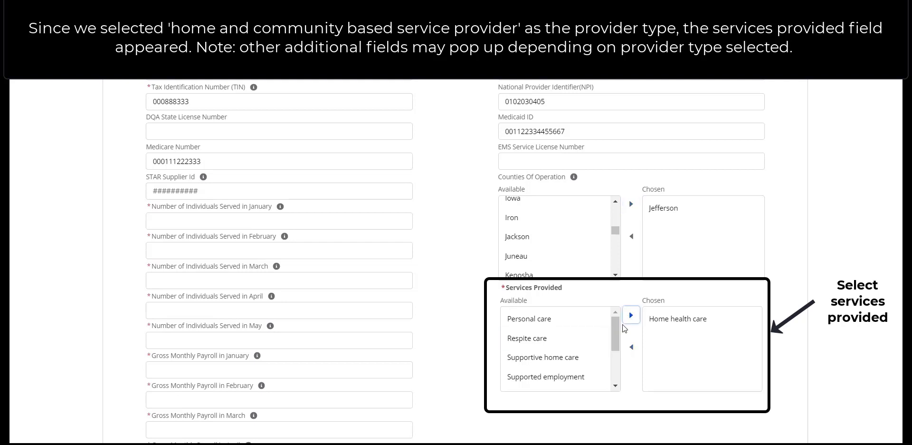
drag(616, 330, 616, 358)
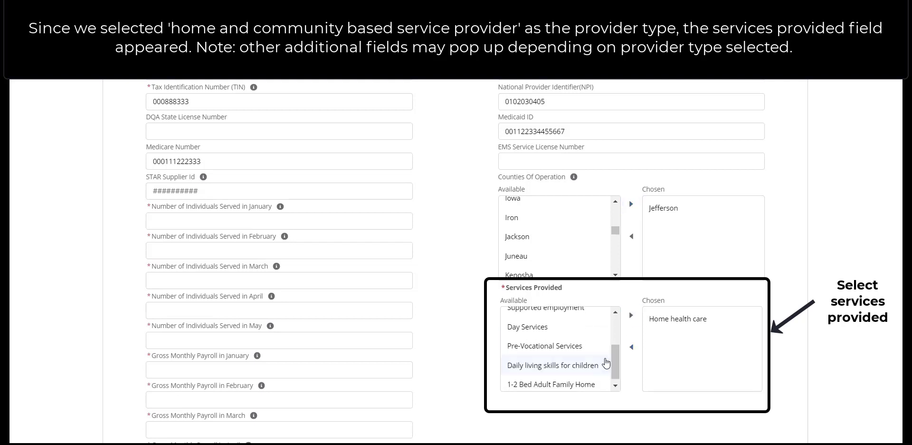
click(551, 365)
click(630, 315)
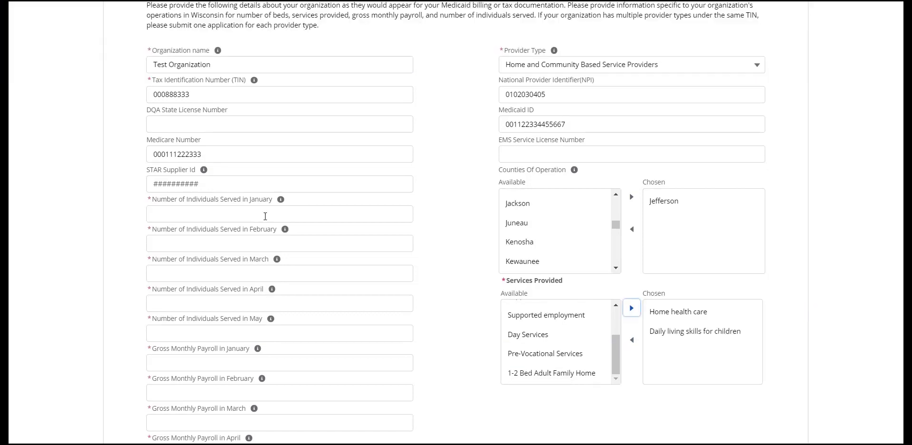
click(262, 215)
scroll(261, 215, down, 1)
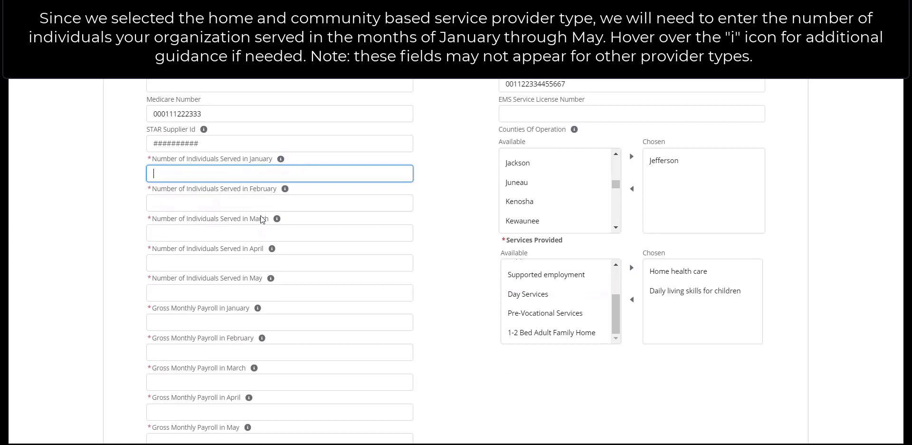
Enter 92, 80, 85, 83 and 85 in the January–May individuals-served fields
text(92)
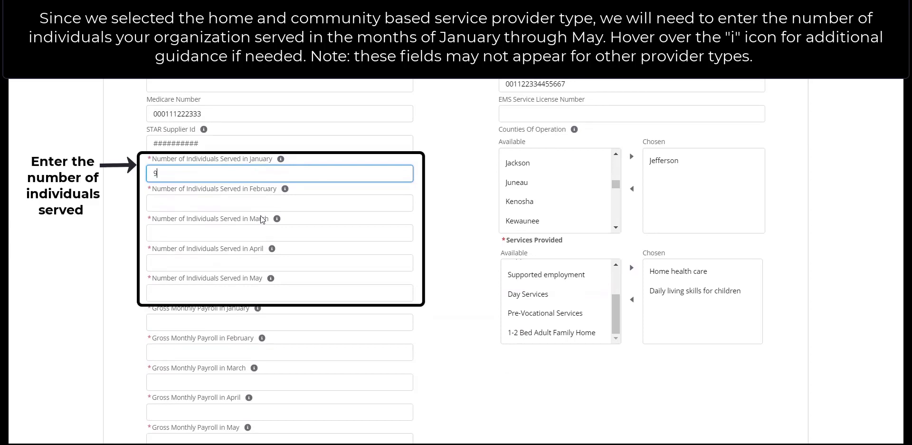
click(212, 205)
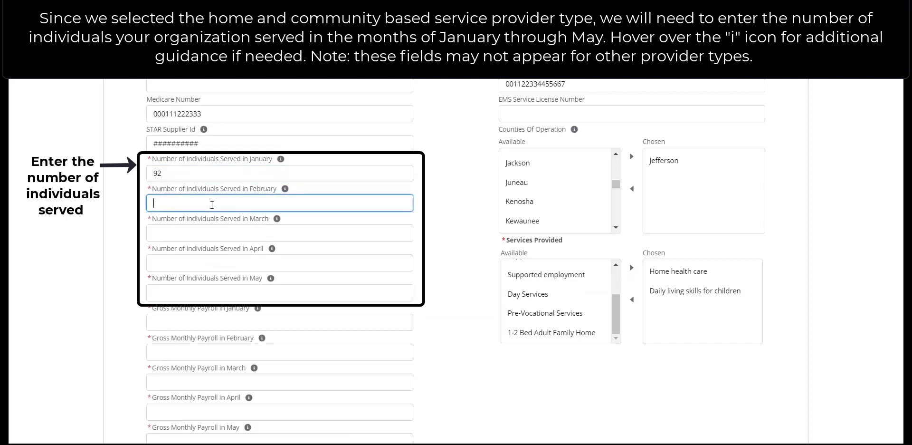
text(80)
click(189, 233)
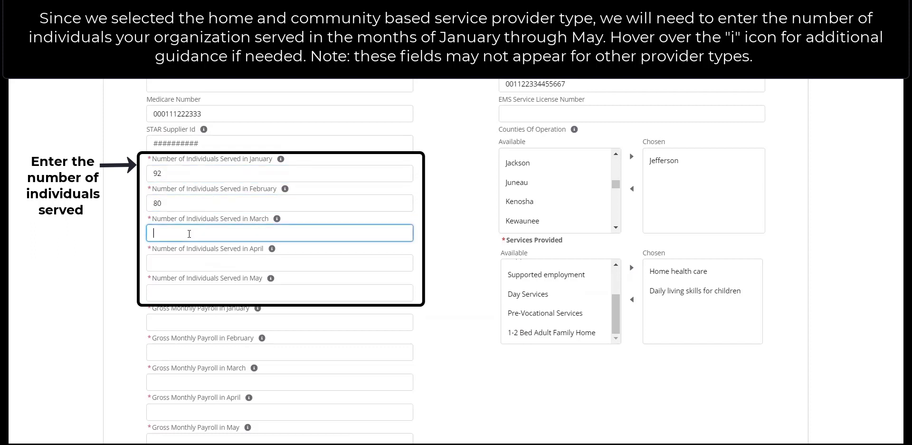
text(85)
click(179, 259)
text(83)
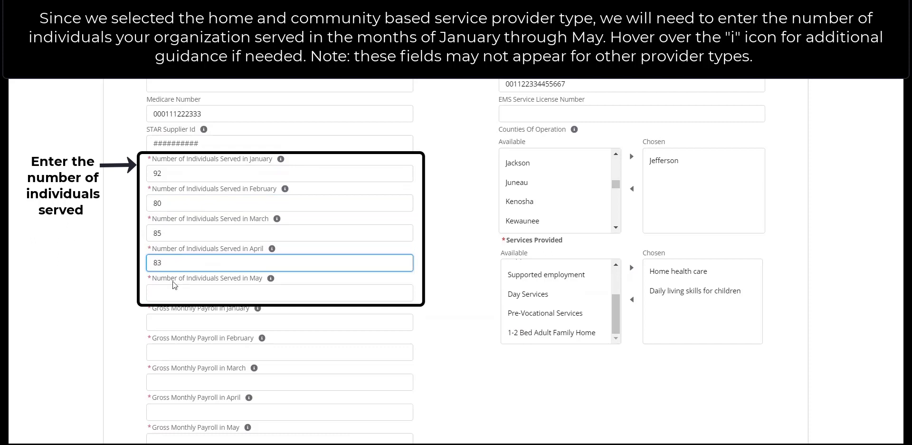
click(169, 289)
text(8)
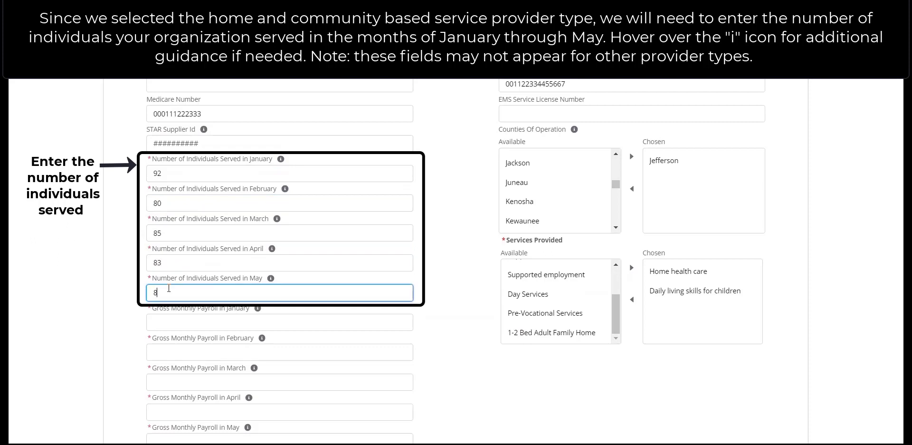
text(5)
scroll(169, 288, down, 2)
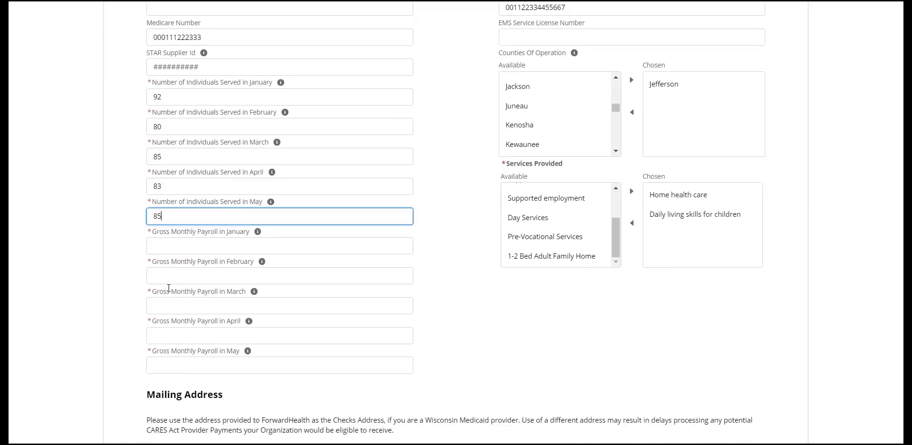
Fill the January–May payroll fields with 1,500,000, 1,550,000, 1,750,000, 1,750,000 and 1,650,000
click(157, 245)
text(150)
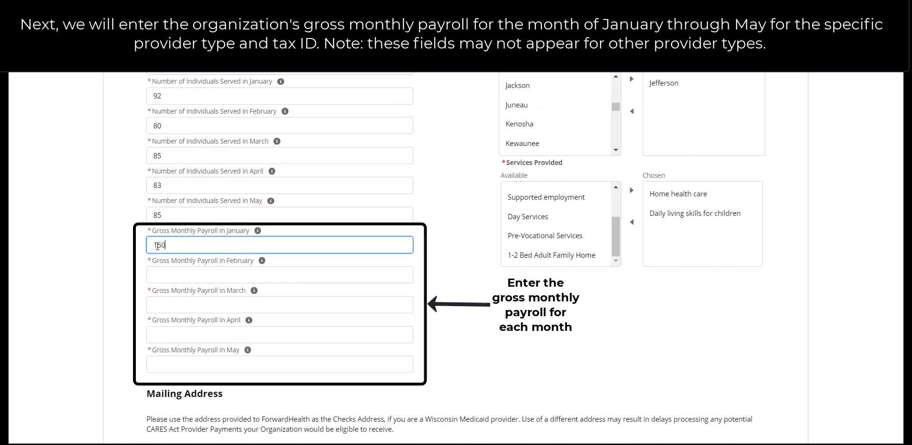
text(0000)
click(154, 275)
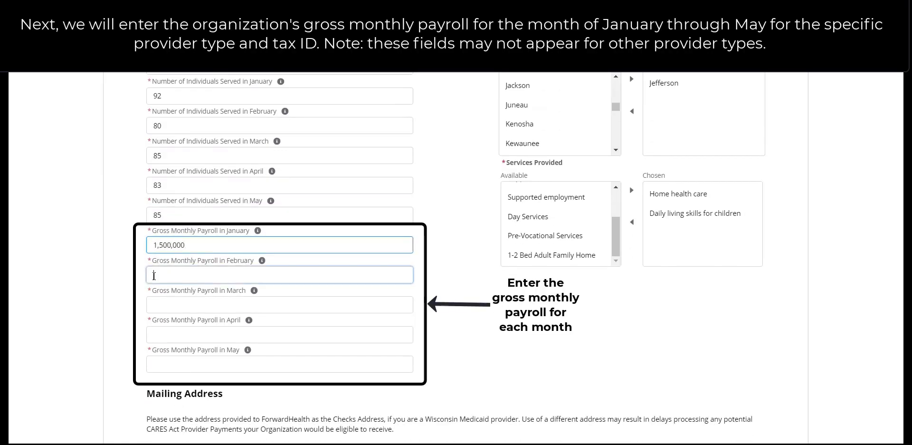
text(1,550,0000)
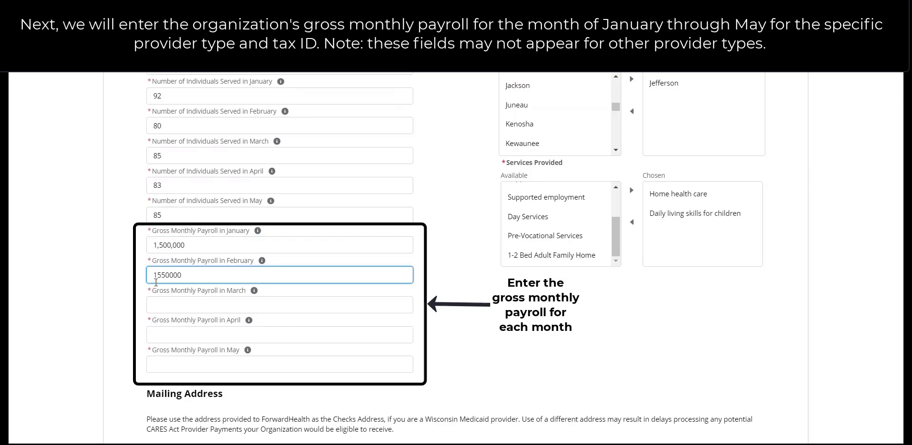
click(159, 302)
text(15)
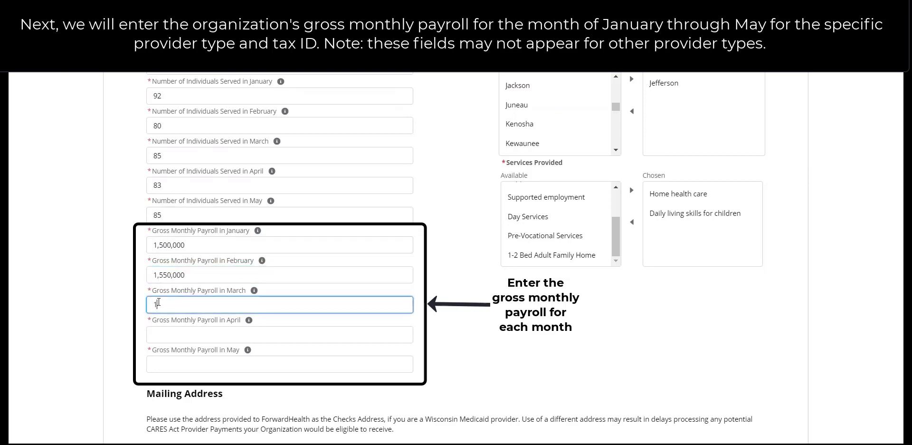
text(50000)
click(163, 332)
text(17)
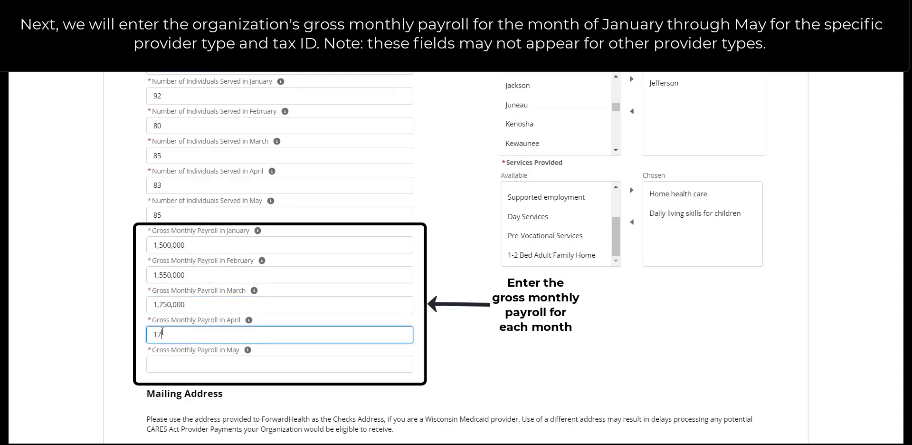
text(5000)
click(166, 364)
text(165)
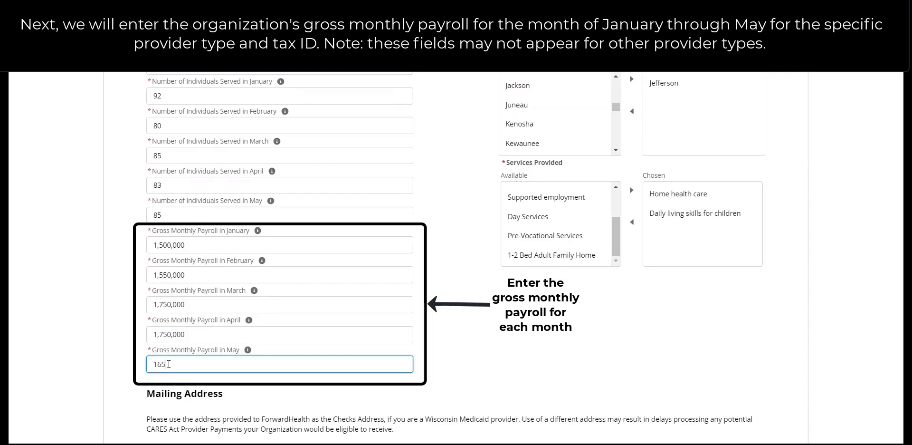
text(0000)
click(458, 352)
Fill Mailing Address Line 1 with the street, Line 2 with the room number, then Mailing City and Mailing Zip
scroll(457, 352, down, 7)
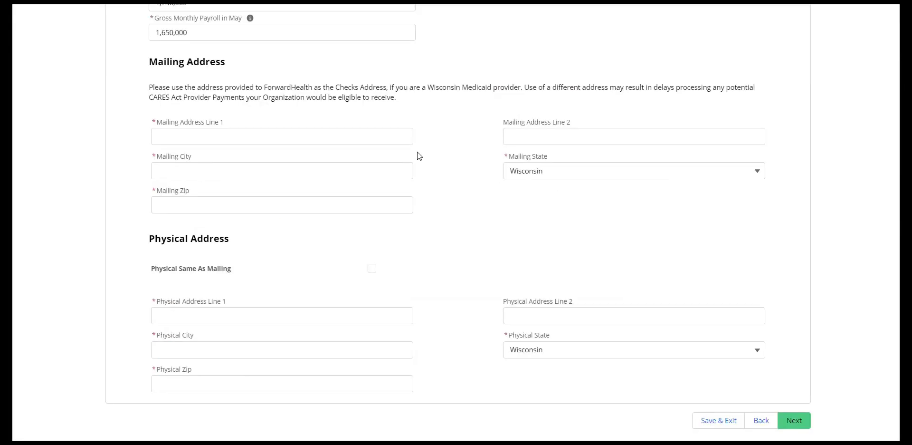
click(403, 139)
text(819 N )
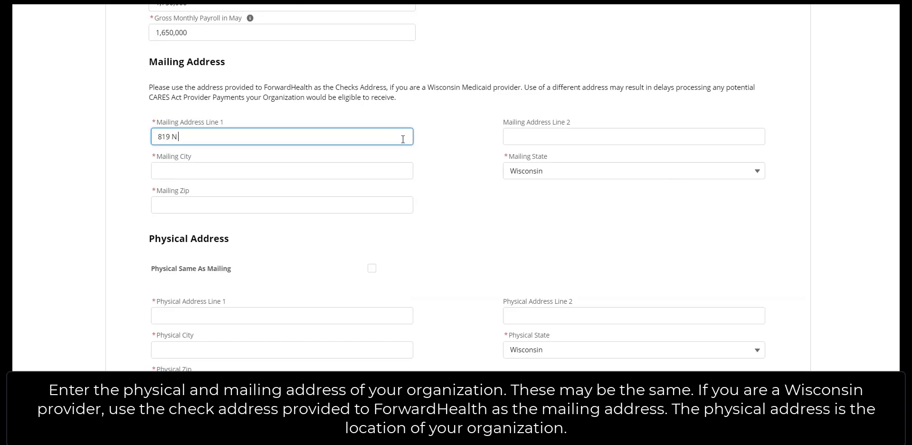
text(6th St)
click(551, 131)
text(Rm)
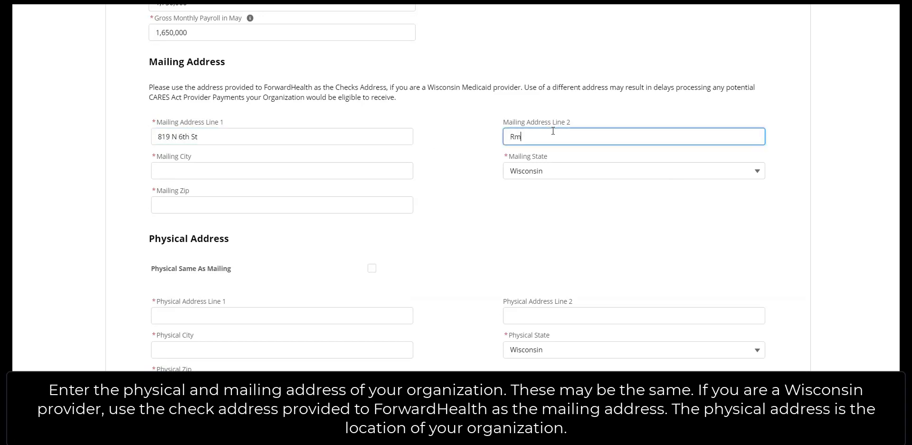
text( 896B)
click(373, 166)
text(Mil)
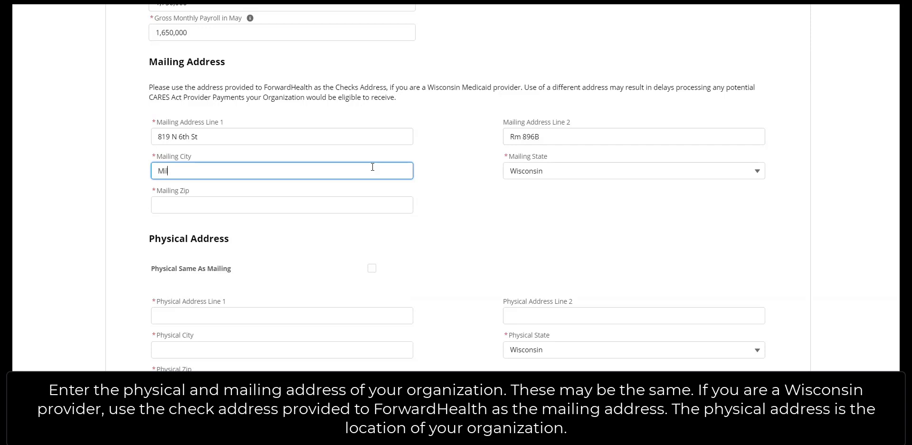
text(waukee)
click(356, 203)
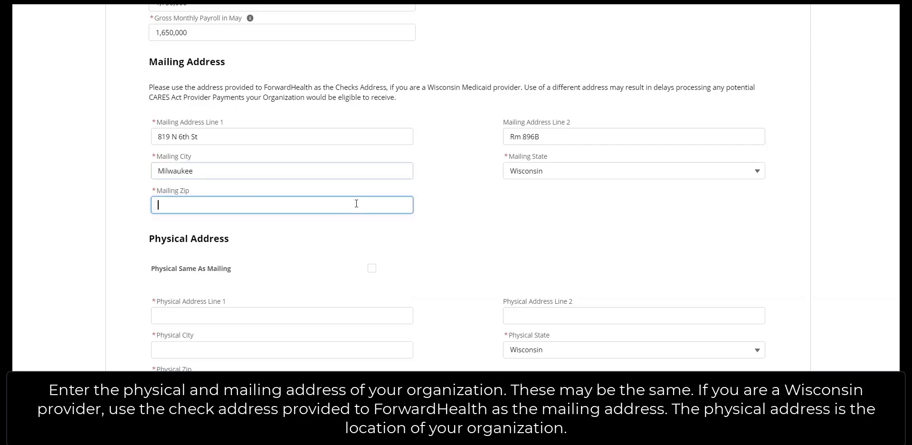
text(53)
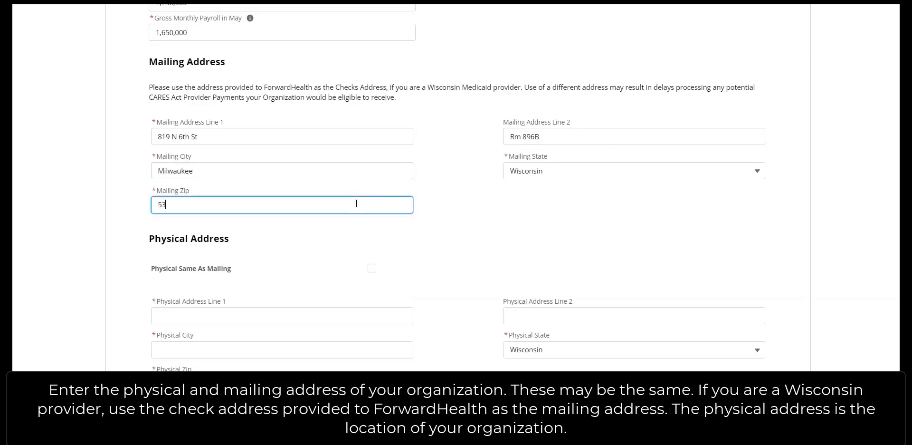
text(203)
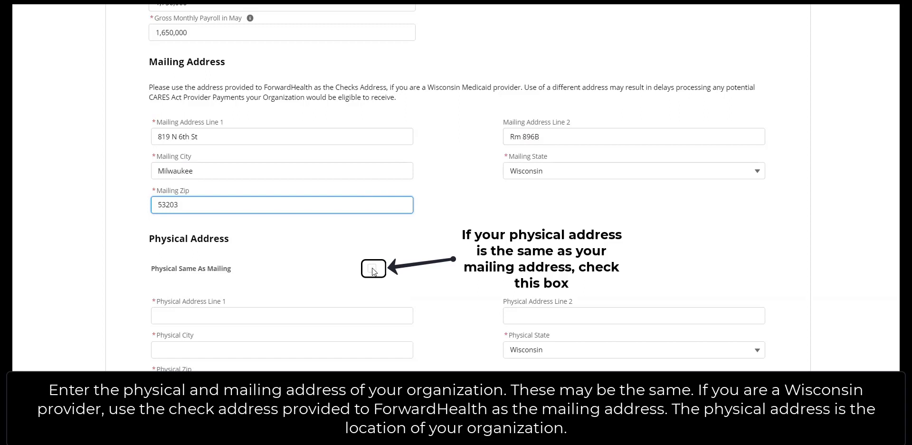
Enter a separate physical street address and city, then move to the Physical Zip field
click(330, 315)
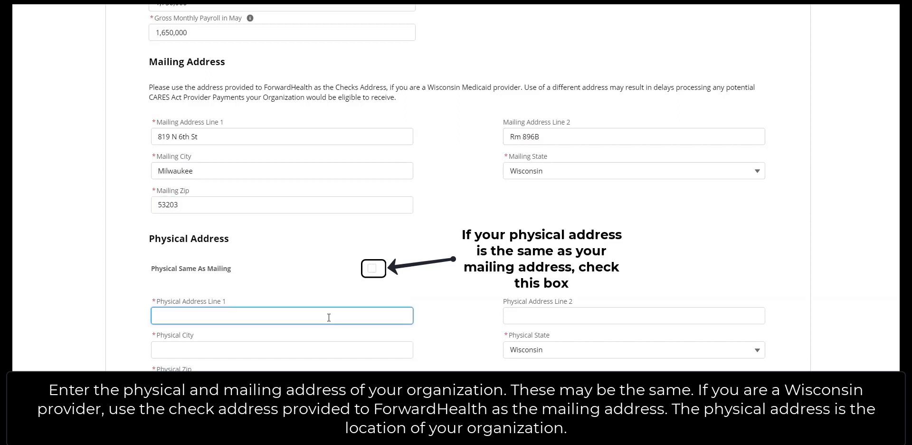
text(1 W Wilson St)
click(320, 352)
text(Madison)
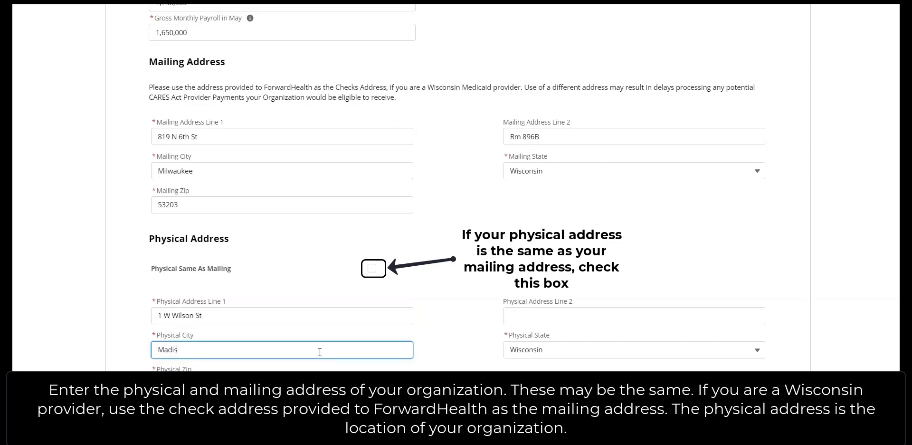
click(320, 383)
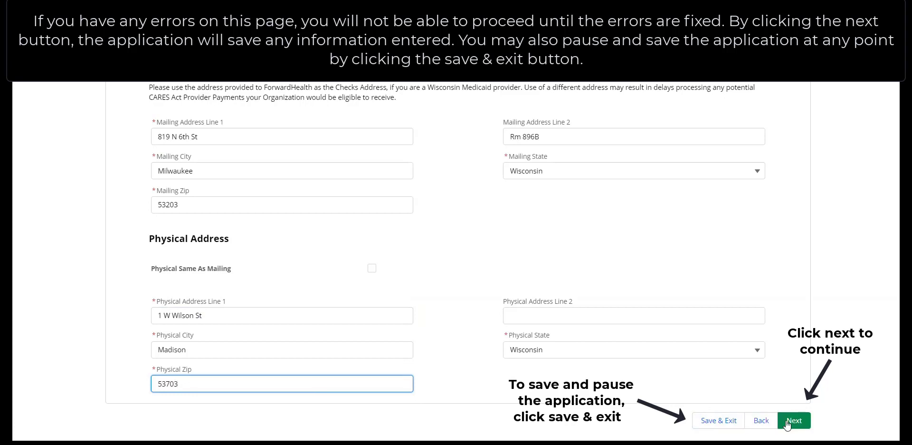
Save the Company Info page with Next to reach address validation
click(788, 422)
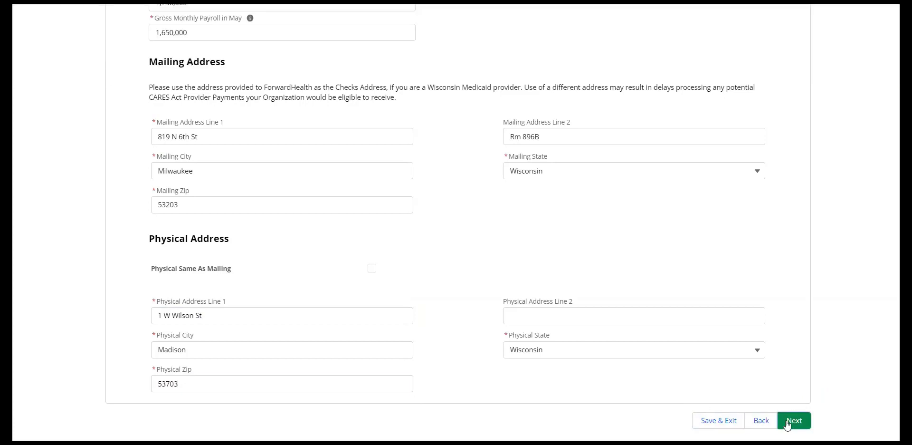
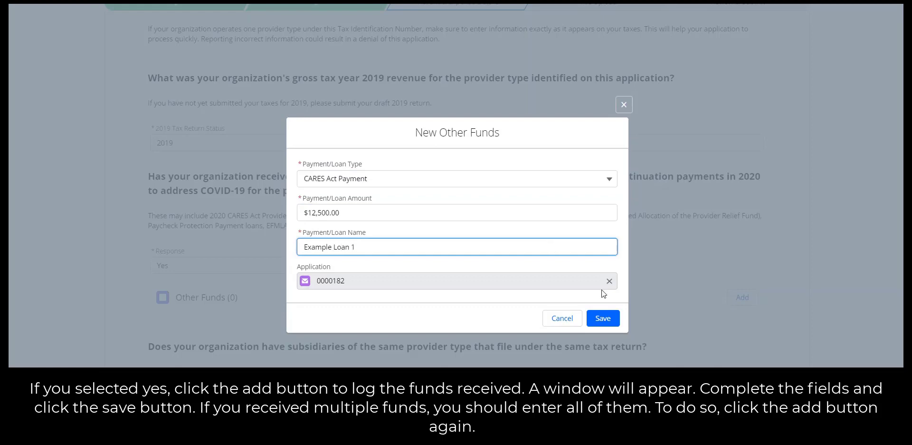
Save the $12,500.00 Example Loan 1 fund and check its Edit/Delete row options
click(607, 317)
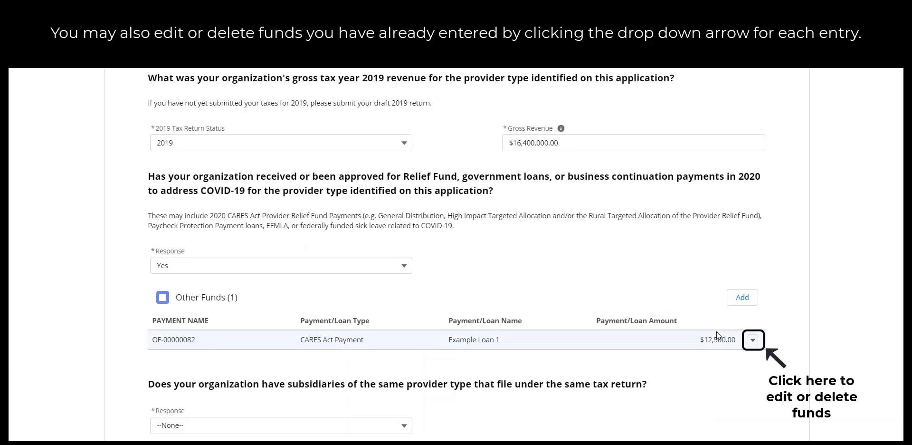
click(753, 339)
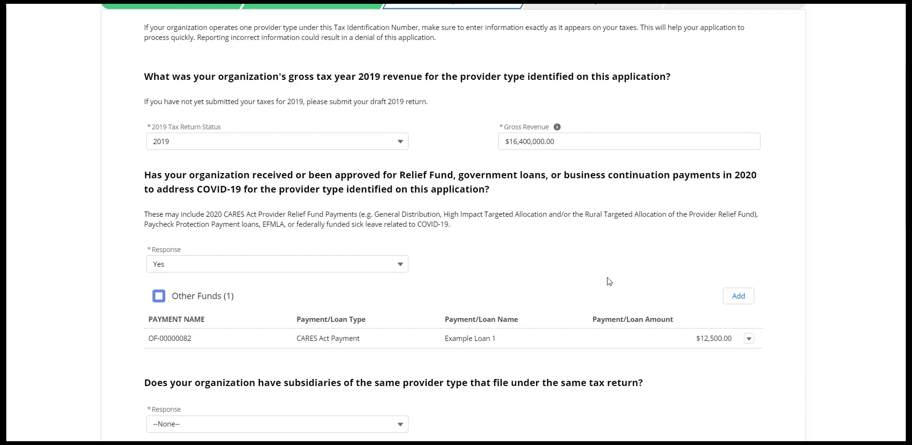
scroll(609, 281, down, 5)
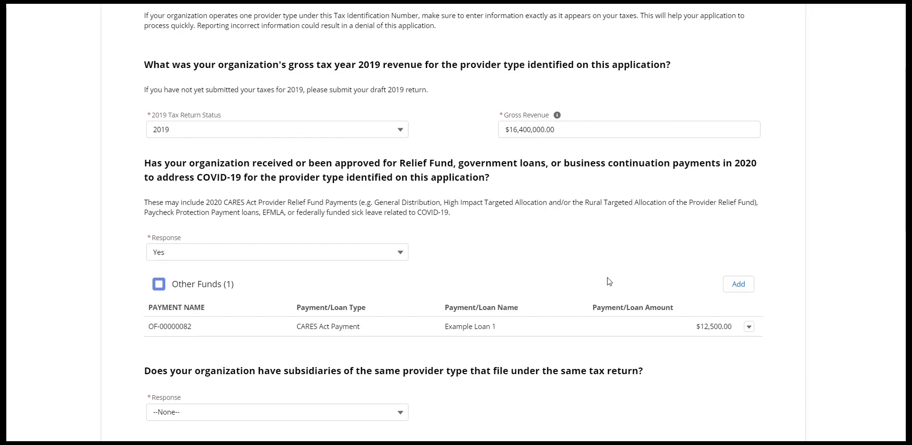
scroll(608, 280, down, 3)
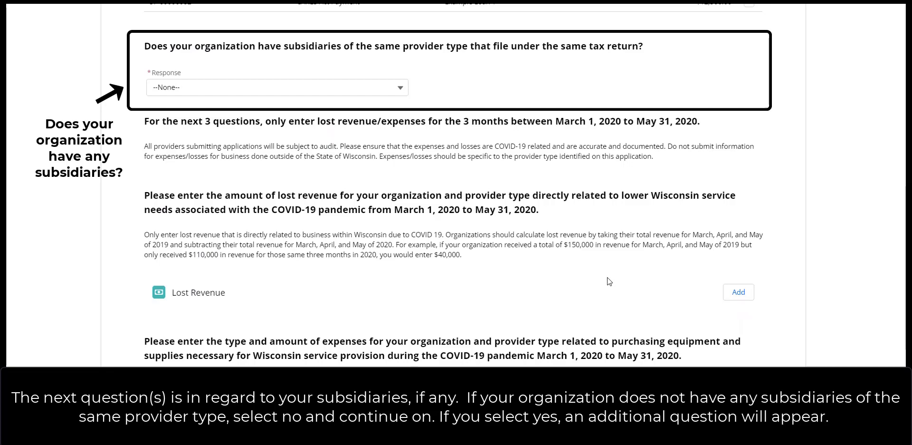
Set both subsidiary Response dropdowns to Yes, revealing the empty Subsidiary Other Funds list
click(404, 88)
click(379, 126)
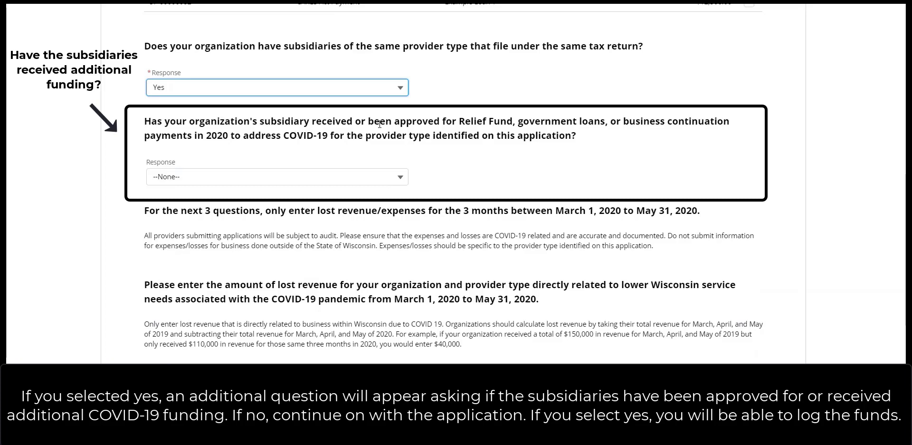
click(356, 170)
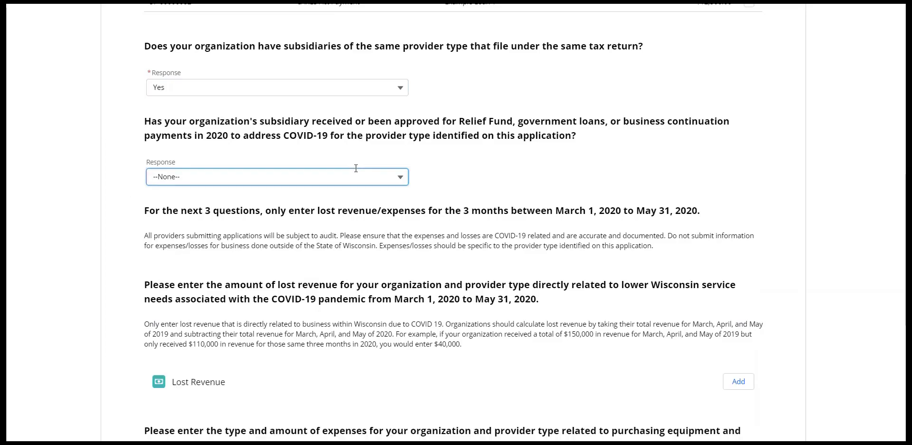
click(349, 209)
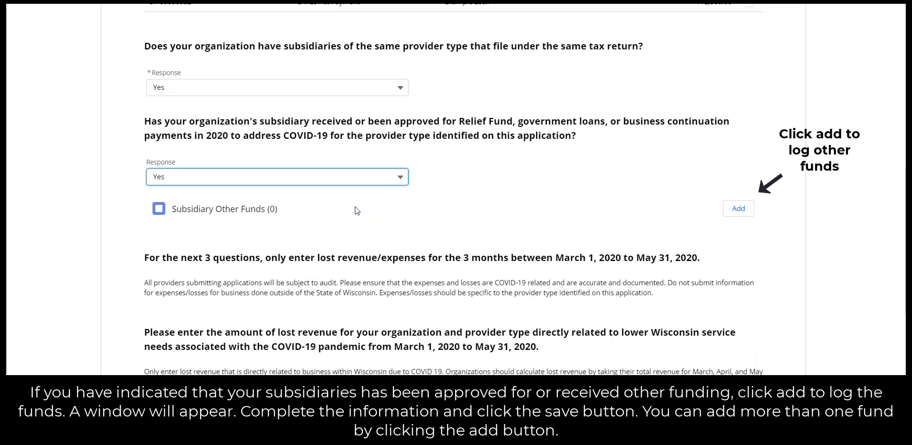
Add Example Subsidiary with its TIN and a $50,000 Paycheck Protection Payment loan, 'Subsidiary Loan Example 1'
click(728, 214)
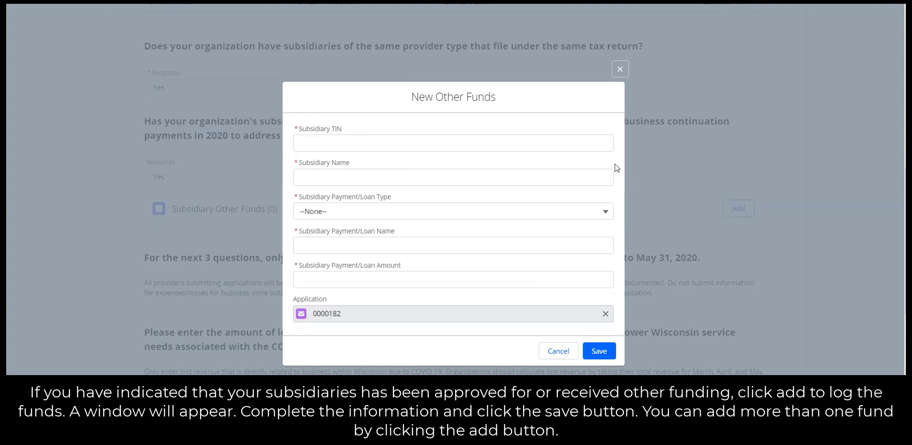
click(596, 149)
text(987)
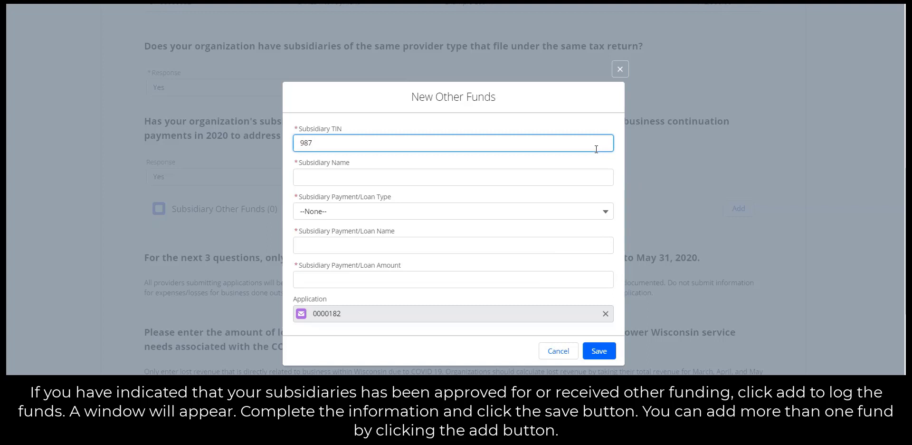
text(654333)
click(591, 177)
text(E)
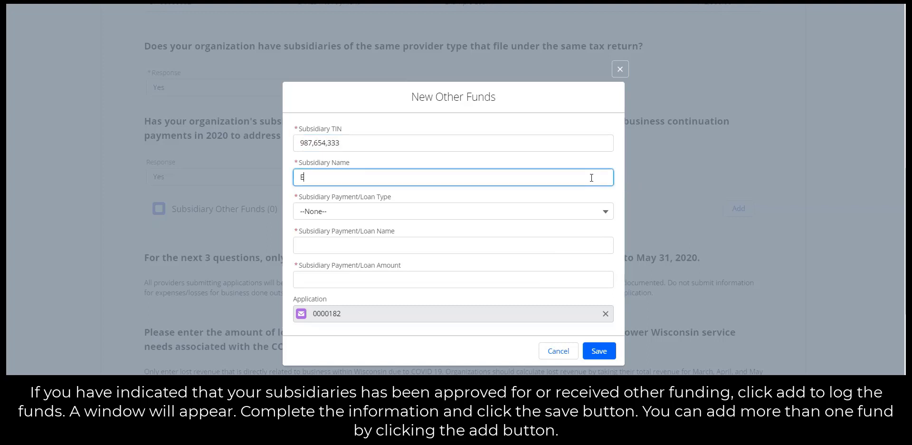
text(xample Subsidiary)
click(584, 213)
click(580, 267)
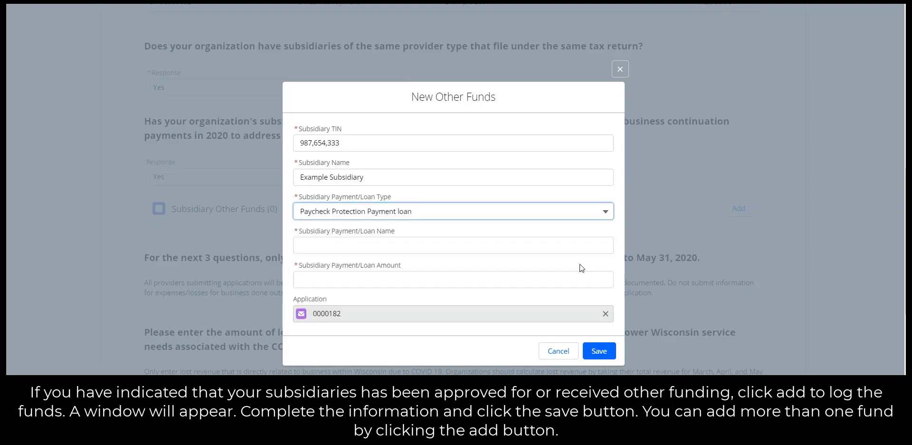
click(538, 247)
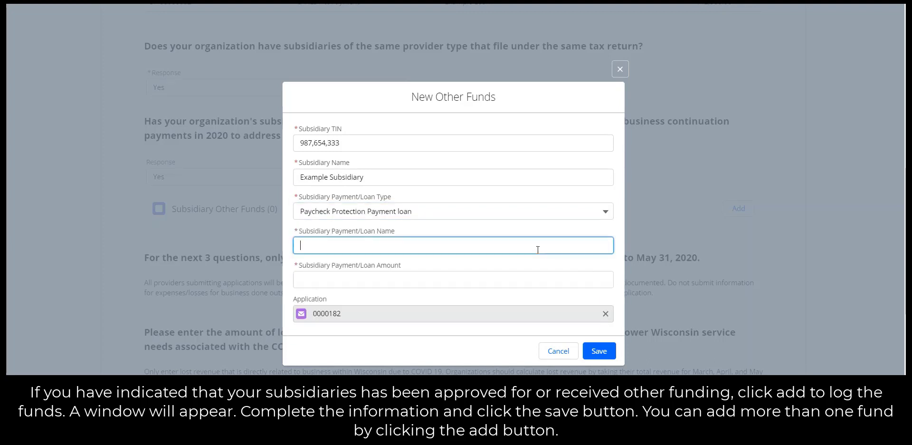
text(Subsidiary Loan Example 1)
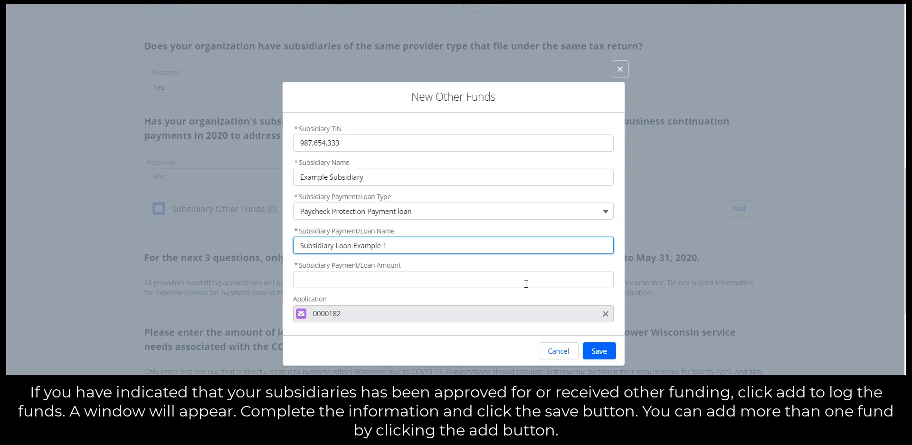
click(526, 283)
text(50000)
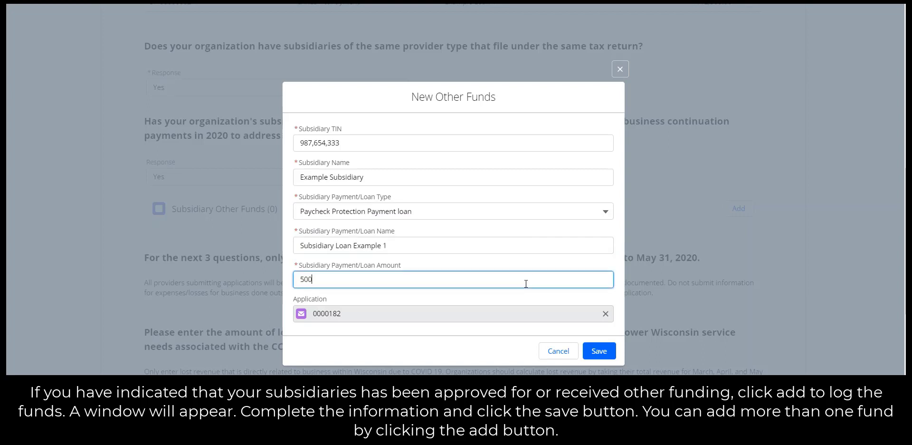
click(597, 350)
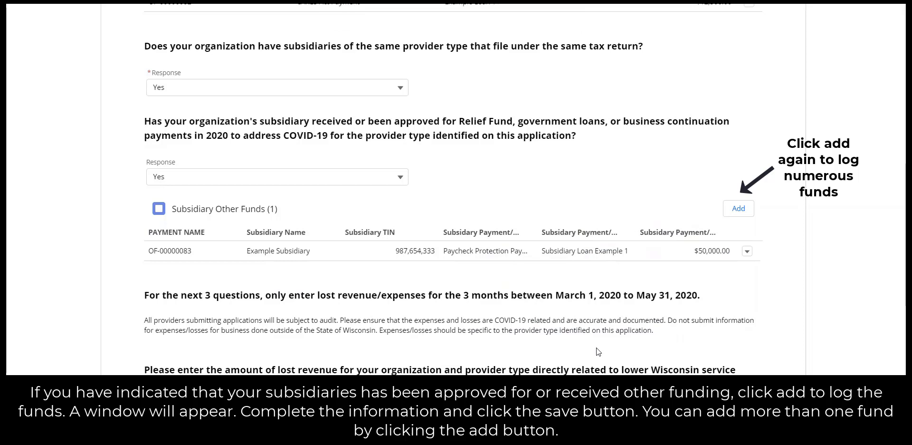
Add a Lost Revenue entry with an amount of 72520.00
scroll(597, 347, down, 4)
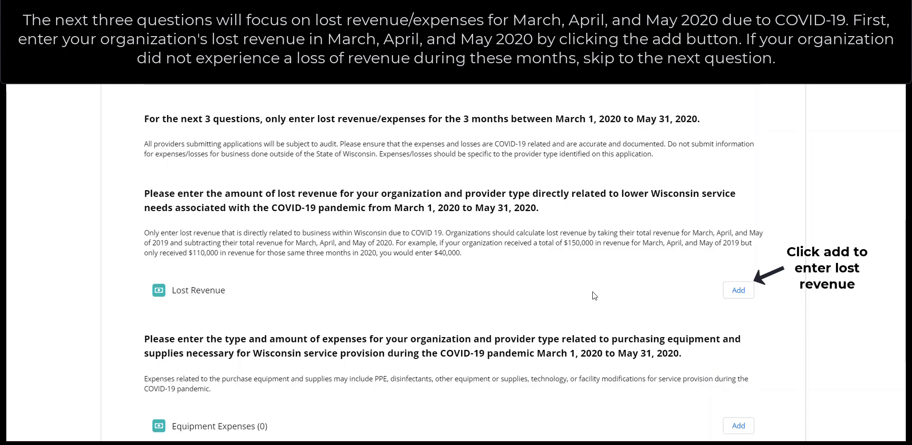
click(737, 290)
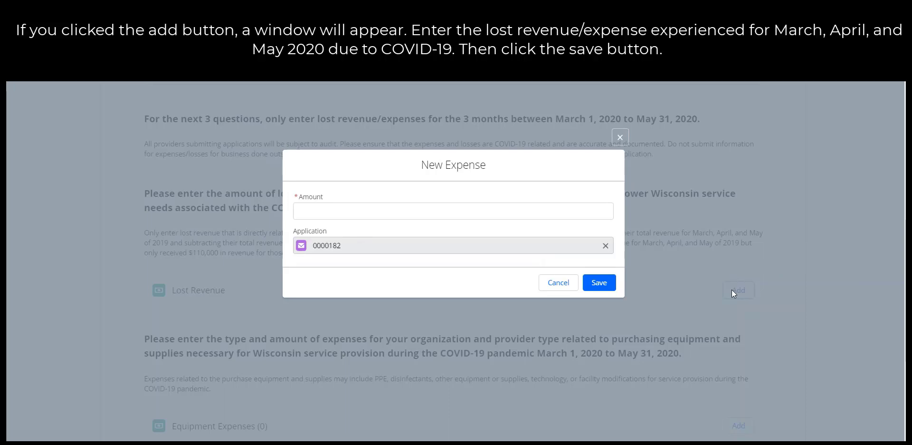
click(596, 213)
text(72520)
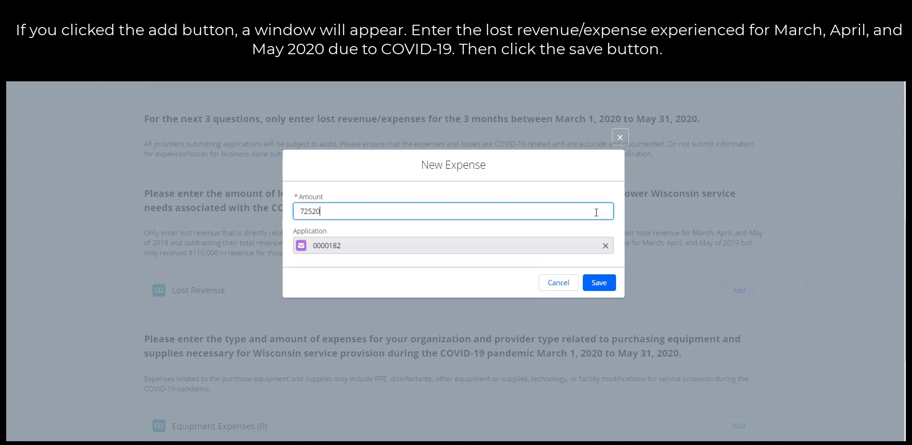
text(00)
key(BackSpace)
text(.00)
click(606, 284)
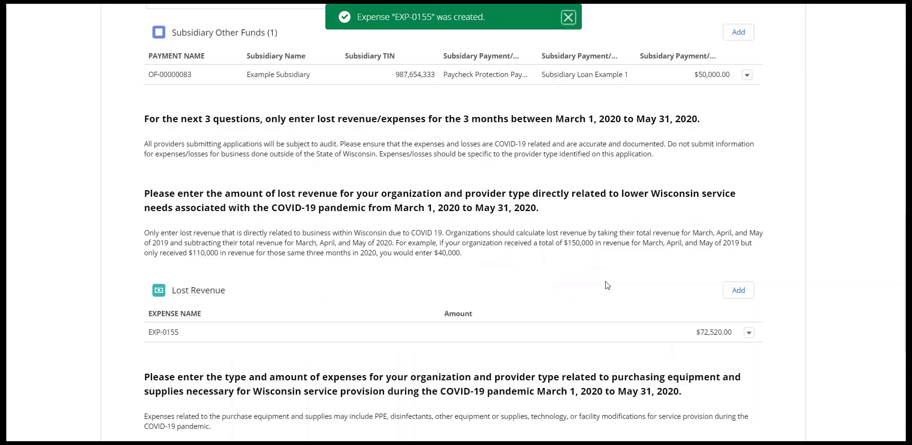
scroll(606, 284, down, 4)
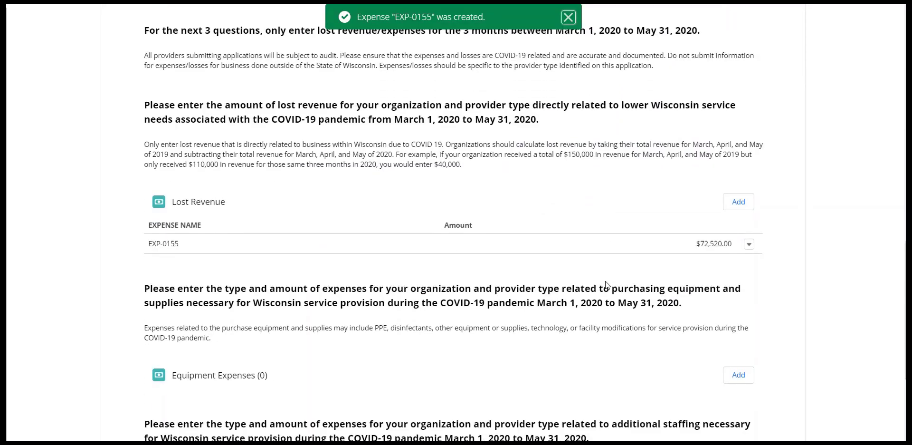
scroll(606, 281, down, 2)
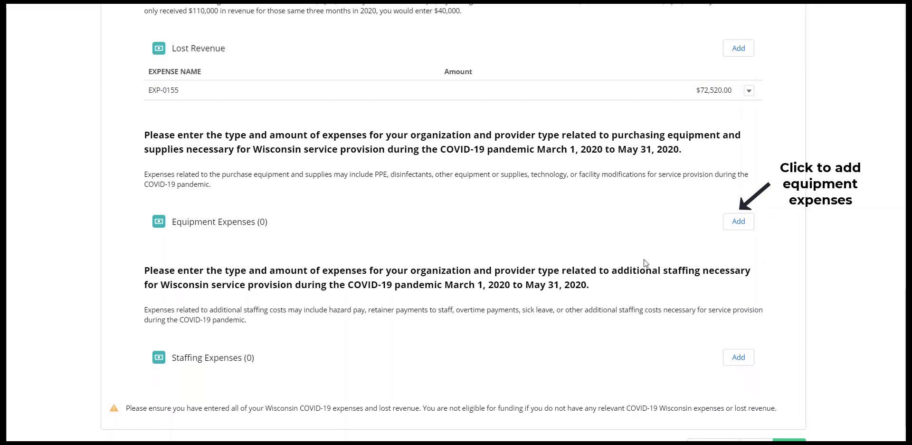
Add a $7,599.00 PPE equipment expense
click(732, 228)
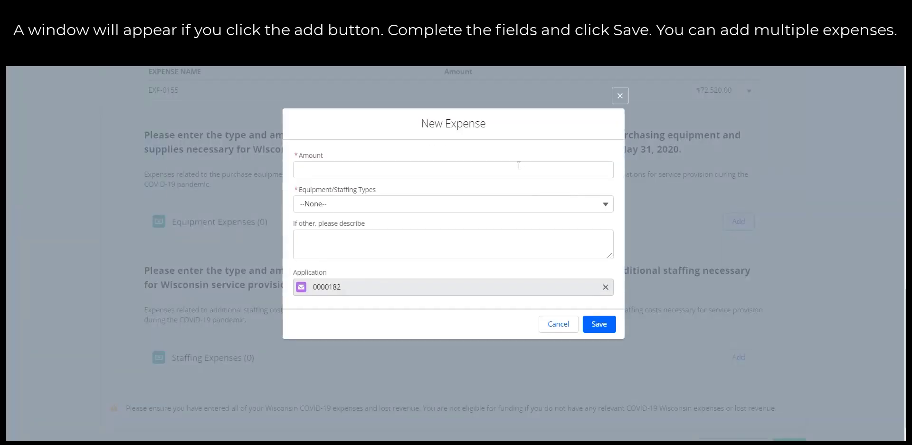
click(516, 170)
text(75)
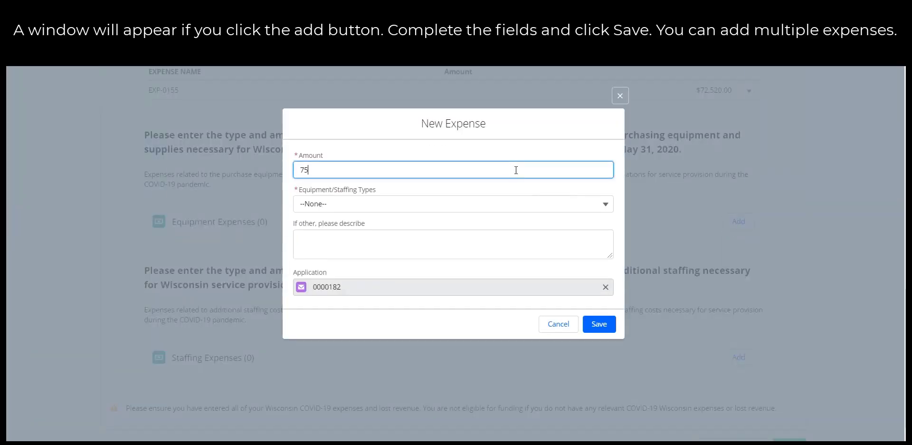
text(99.00)
click(502, 204)
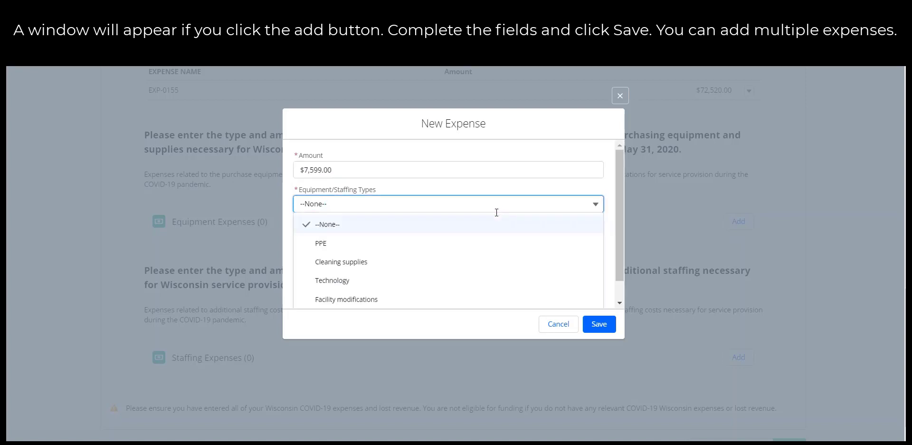
click(478, 244)
click(596, 323)
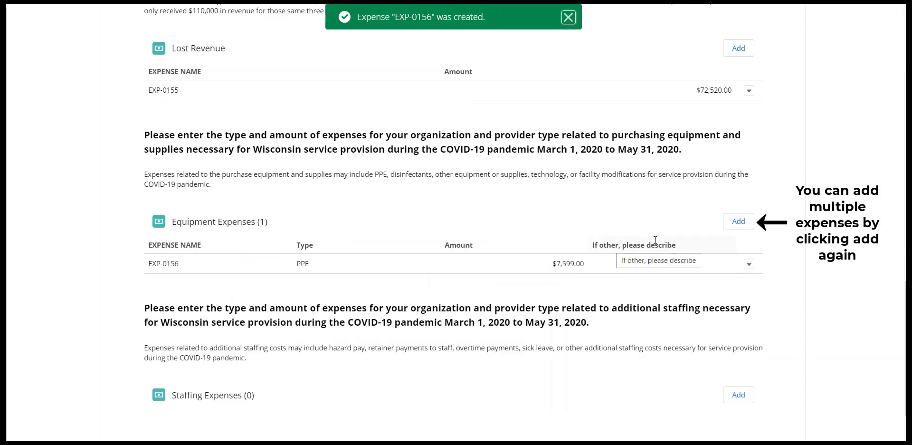
Add a second equipment expense of $1,250.89 for Cleaning supplies
click(723, 223)
click(470, 172)
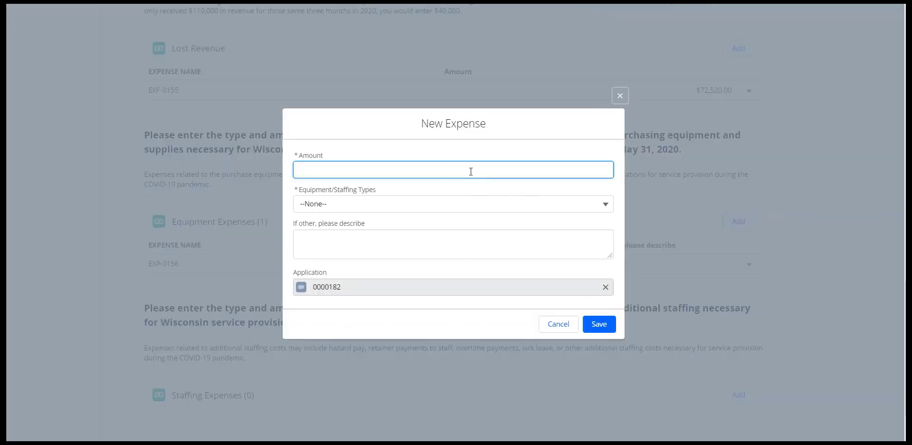
text(1,250.89)
click(462, 199)
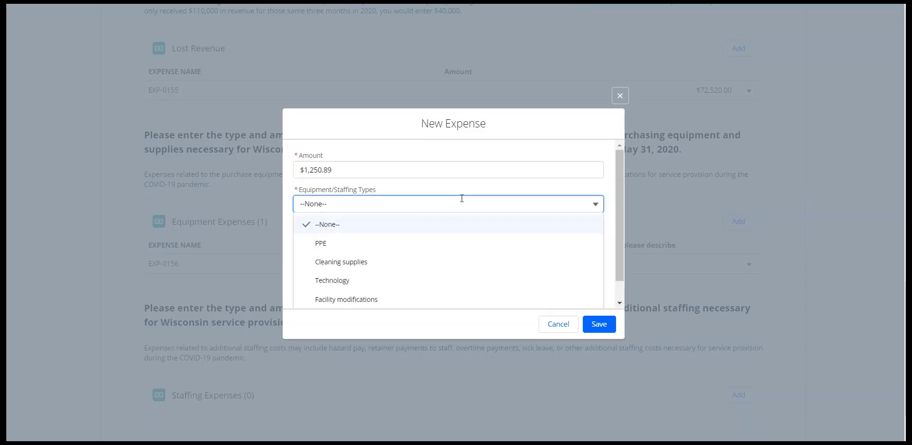
click(448, 262)
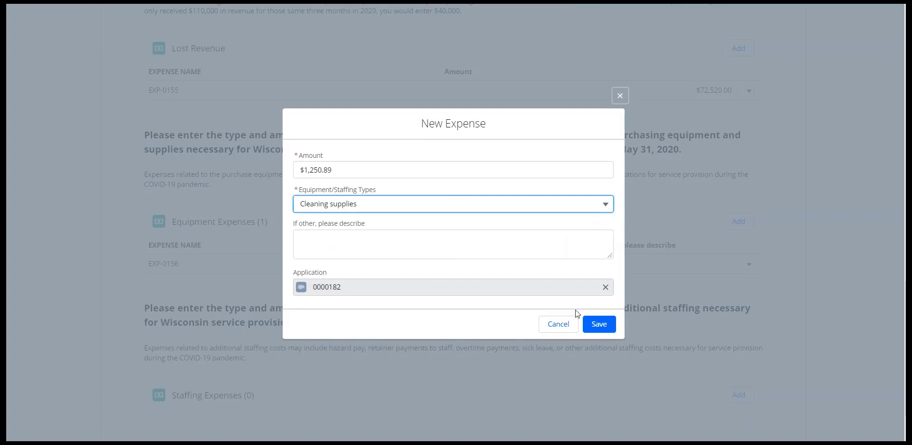
click(592, 331)
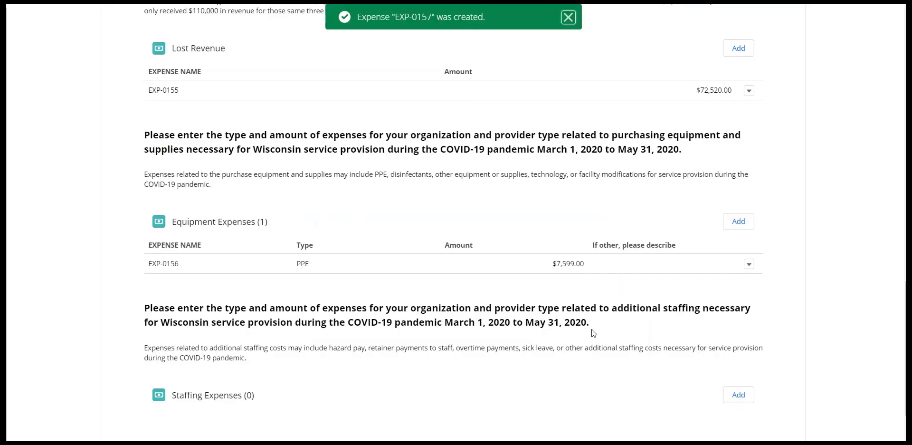
scroll(592, 328, down, 2)
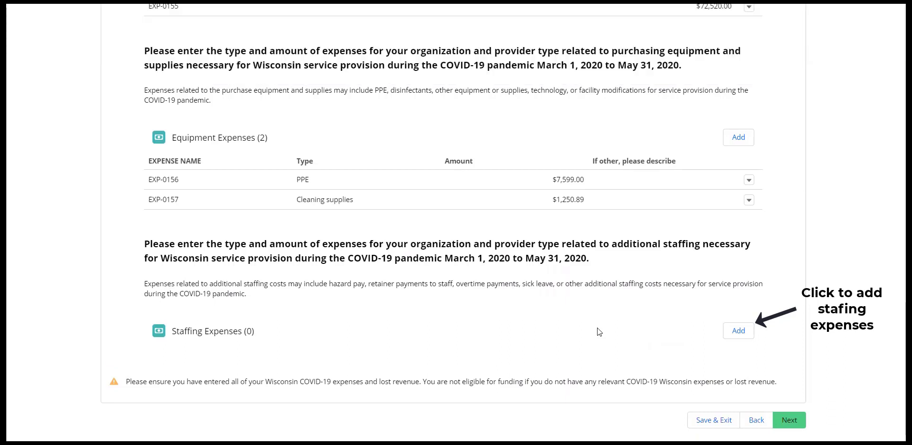
Add a 53000 staffing expense of type Overtime payments
click(736, 332)
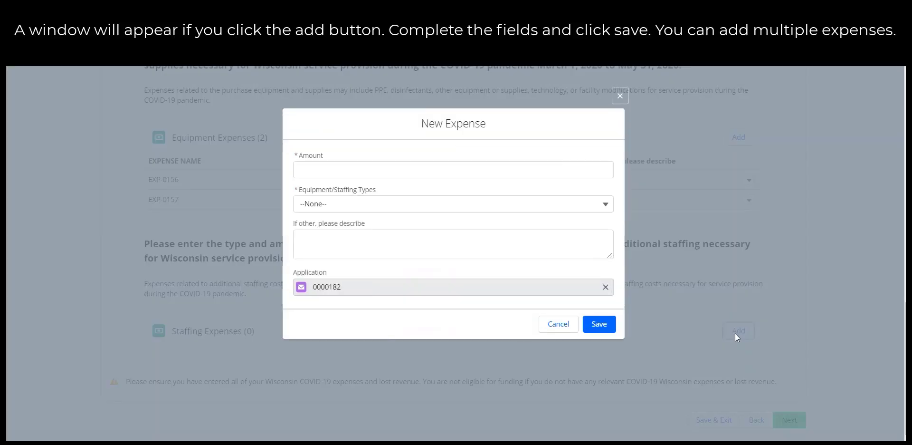
click(432, 175)
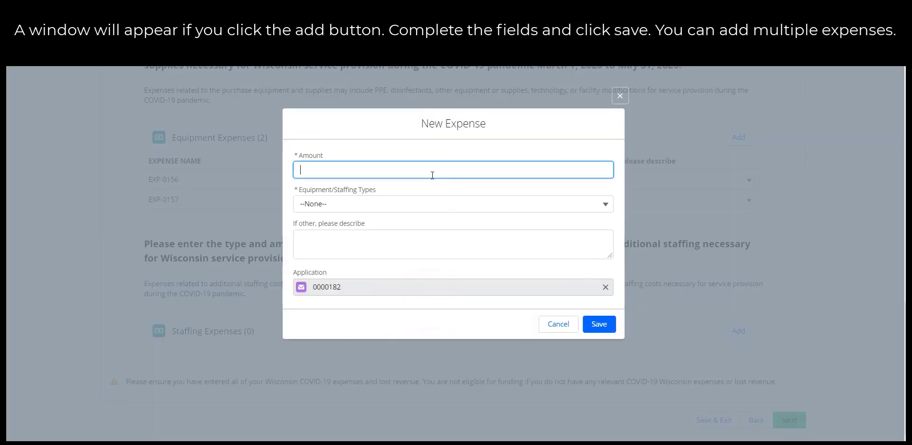
text(53000)
click(427, 200)
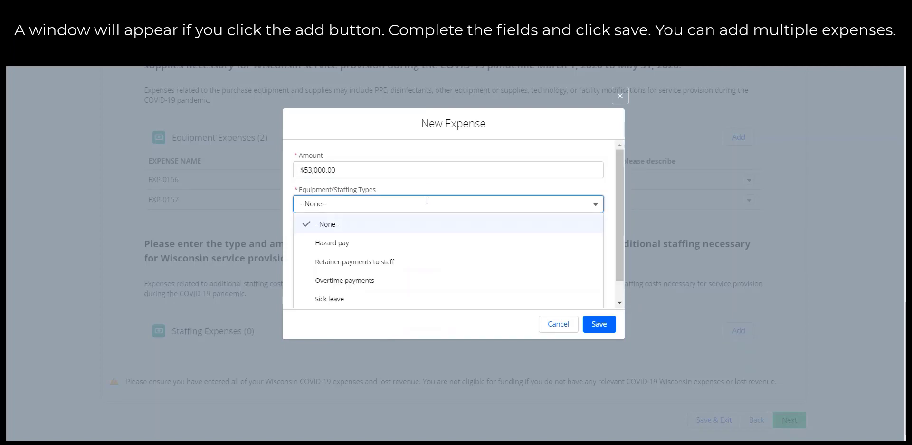
click(412, 271)
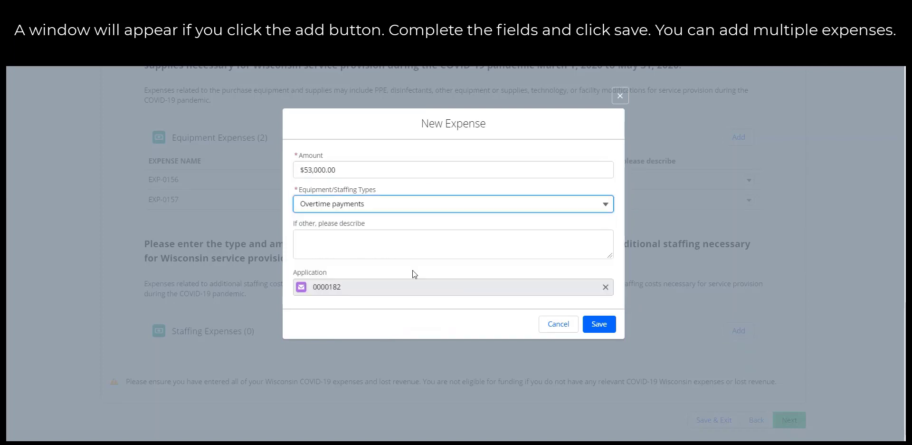
click(595, 325)
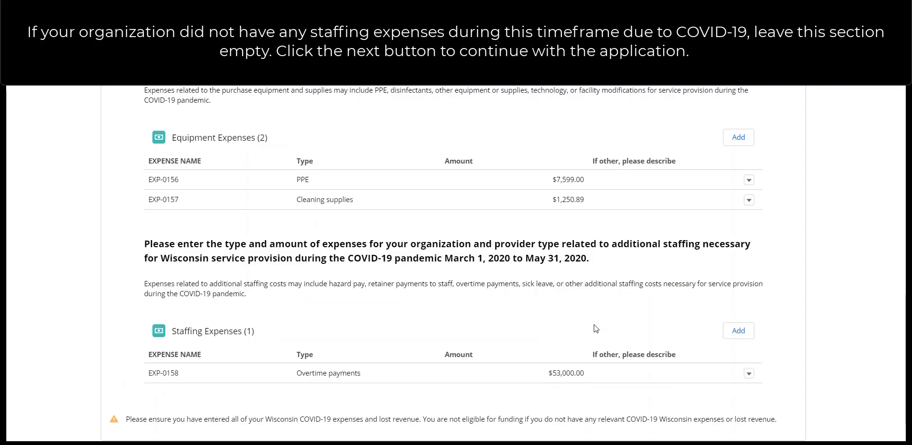
scroll(594, 324, down, 1)
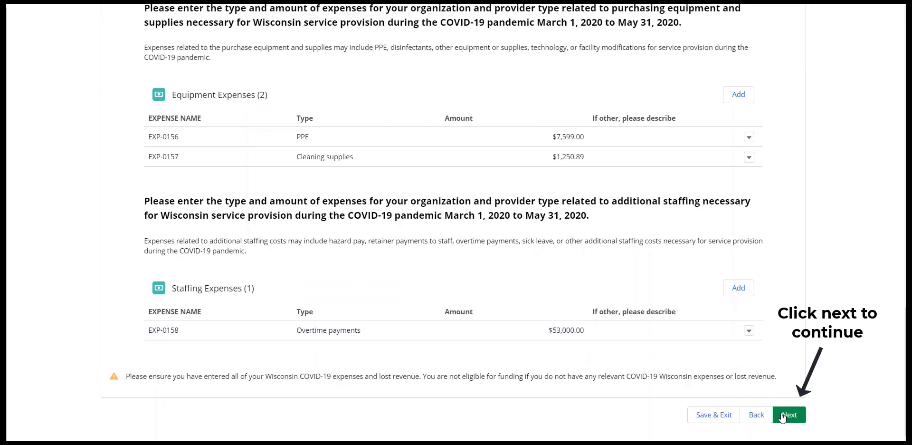
Continue past the expenses page and scroll to the document checklist and Upload Files area
click(783, 415)
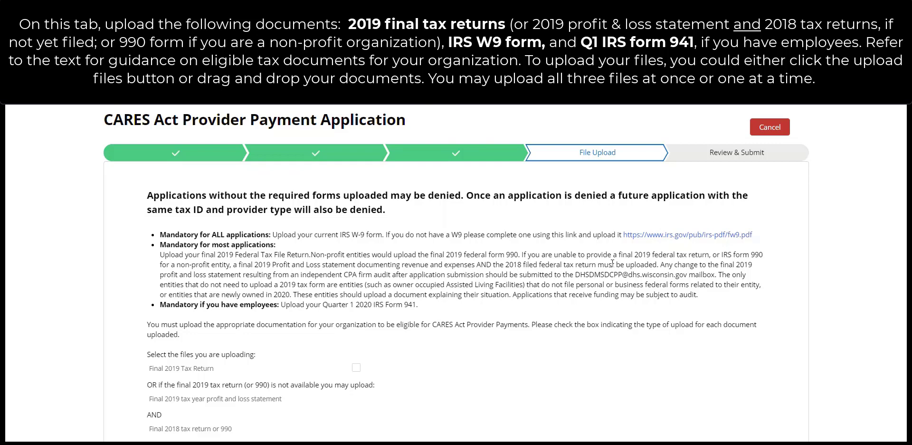
scroll(613, 262, down, 3)
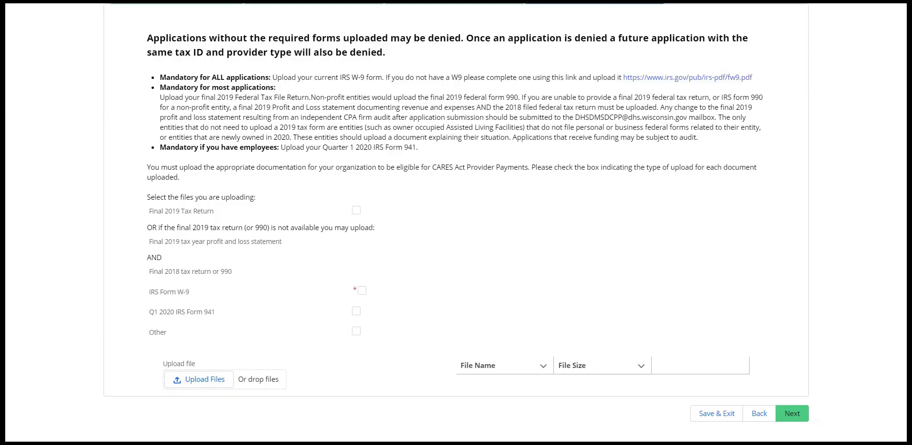
Drag w9.pdf, 2020 IRS Form 941 Q1.pdf and 2019 Tax Returns EXAMPLE.pdf into the upload area
key(alt+Tab)
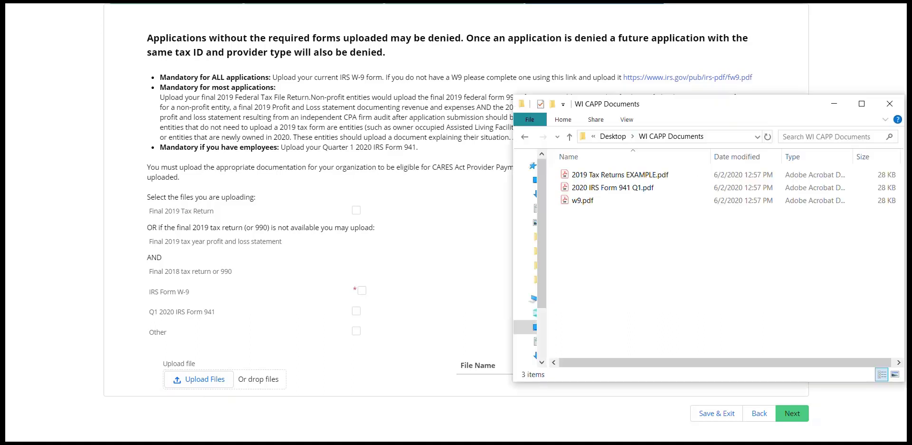
click(591, 201)
ctrl+click(592, 189)
ctrl+click(591, 176)
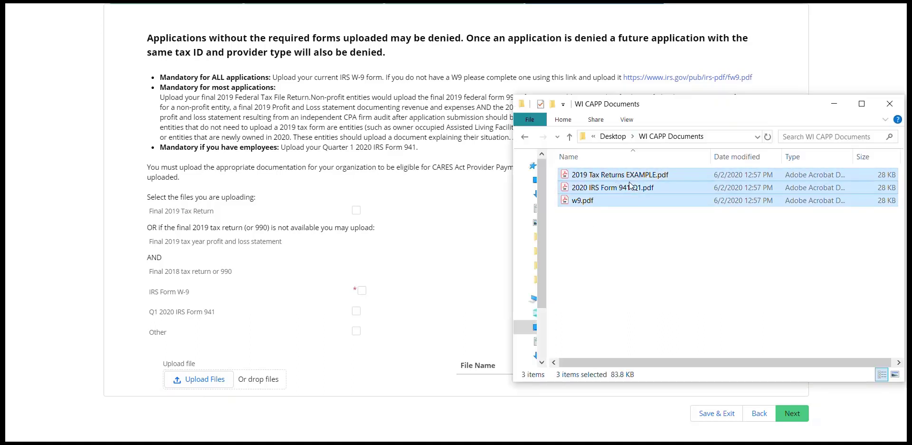
drag(630, 185, 259, 381)
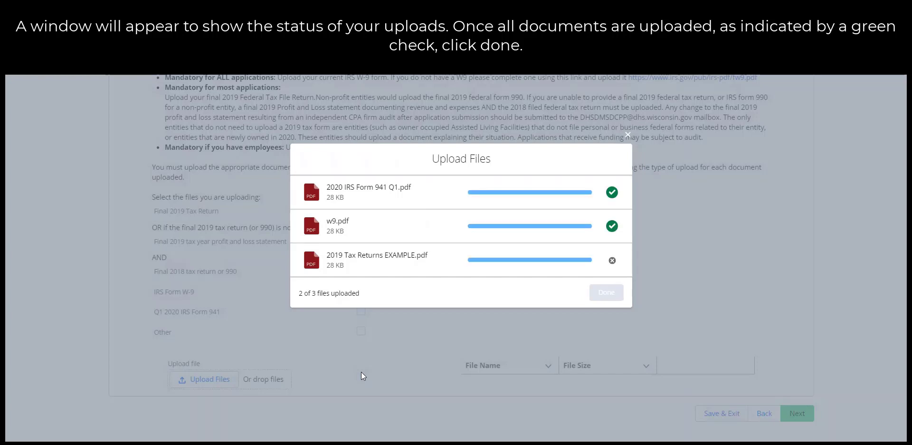
click(606, 299)
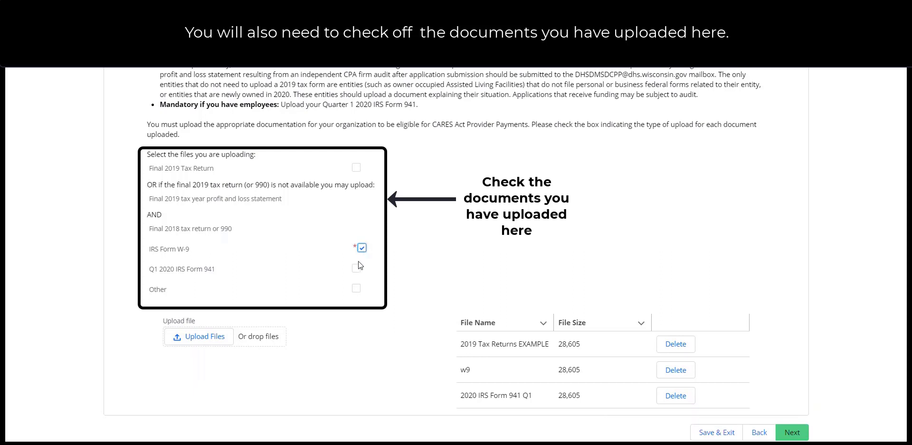
Tick the Q1 2020 Form 941 and Final 2019 Tax Return checkboxes and continue
click(357, 267)
click(357, 168)
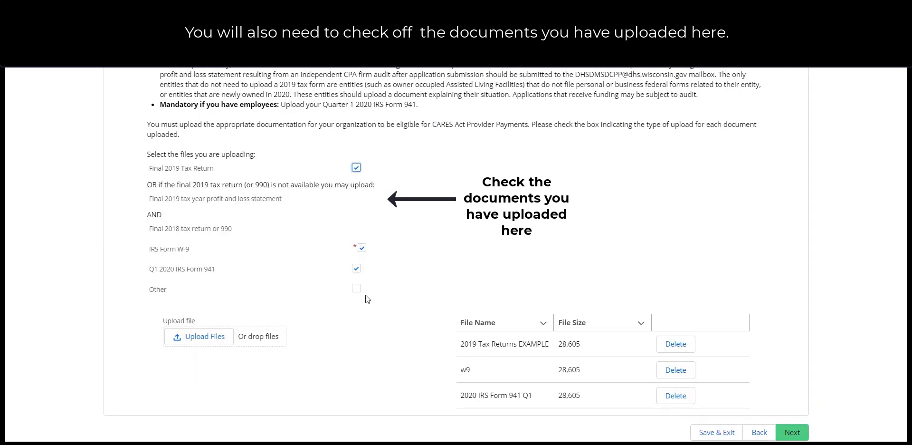
scroll(367, 299, down, 1)
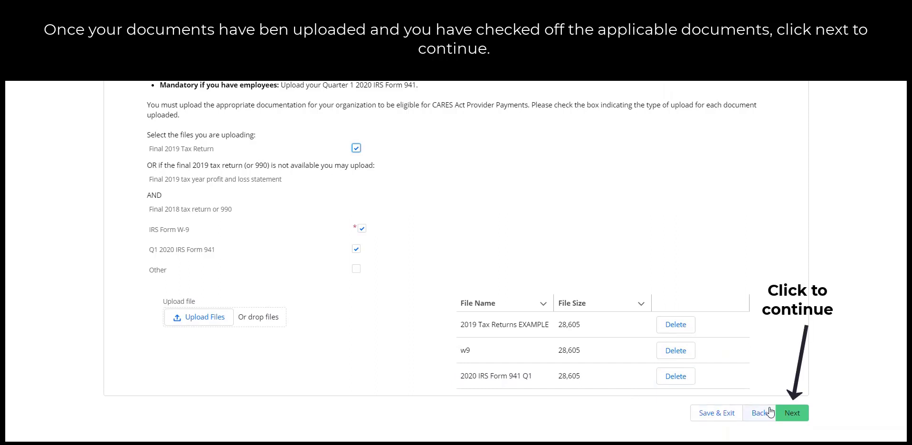
click(796, 403)
Advance to Review & Submit and scroll down to the blank electronic signature fields
click(797, 411)
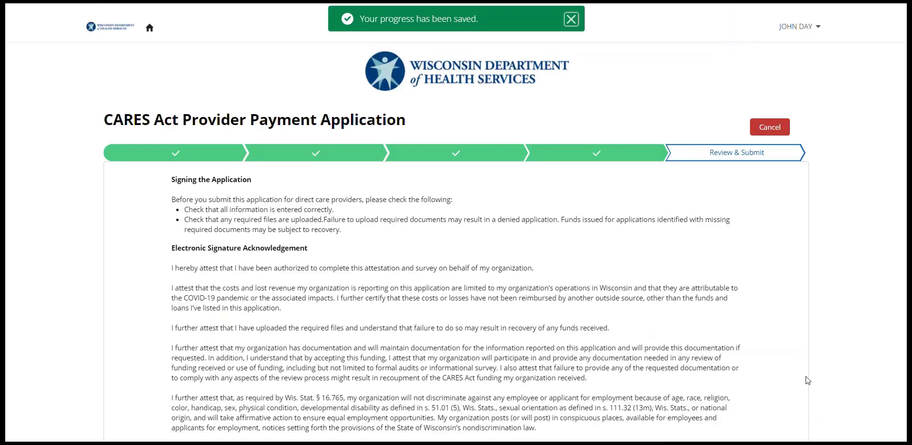
scroll(816, 352, down, 2)
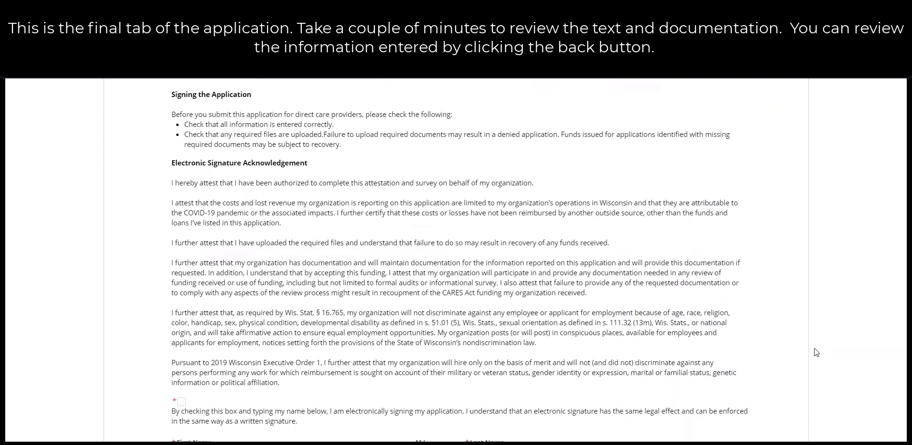
scroll(816, 352, down, 3)
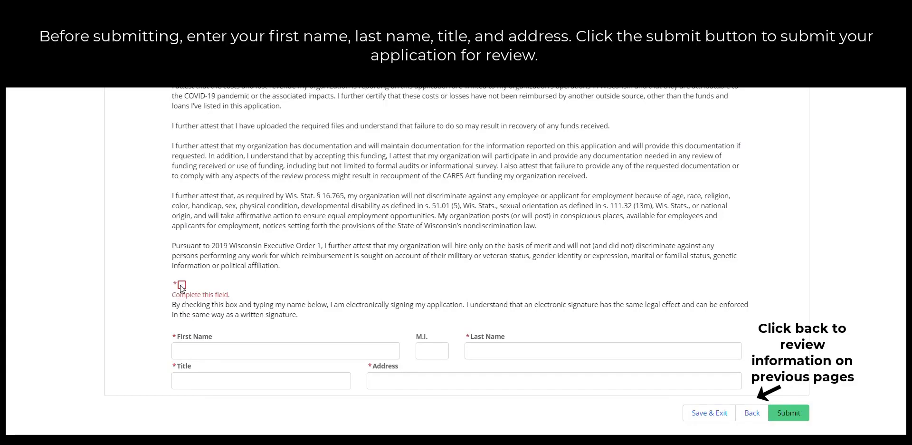
Accept the electronic signature acknowledgement and enter the signer's first and last name
click(182, 284)
click(194, 347)
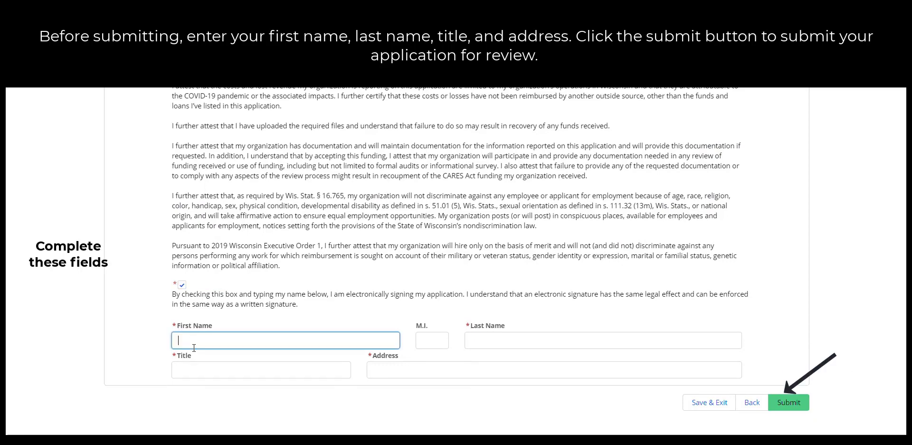
text(John)
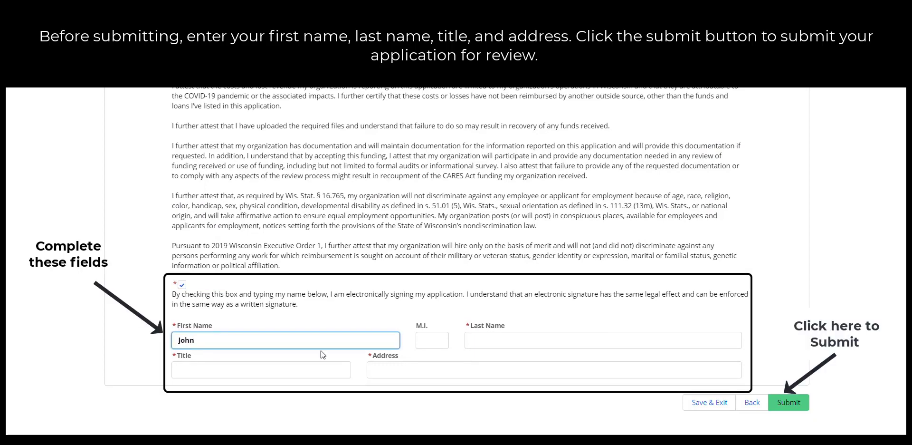
click(484, 339)
text(Day)
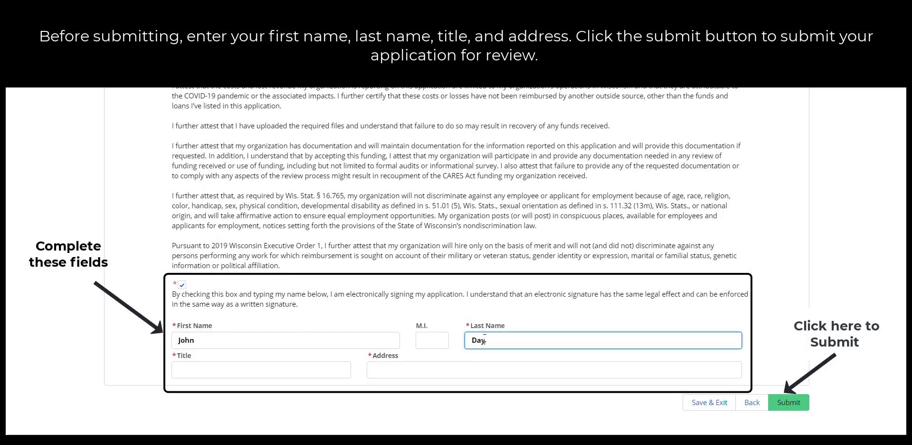
Enter the title CEO and the signer's street address, then submit the signed application
key(Tab)
text(CEO)
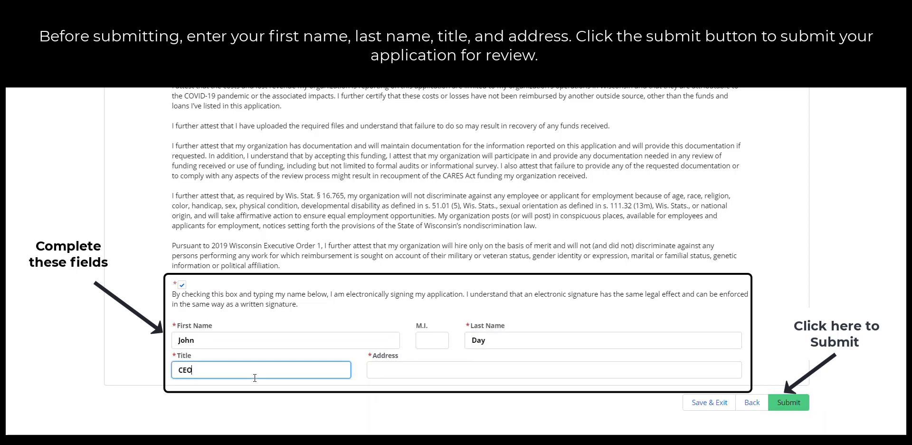
click(393, 370)
text(1 W)
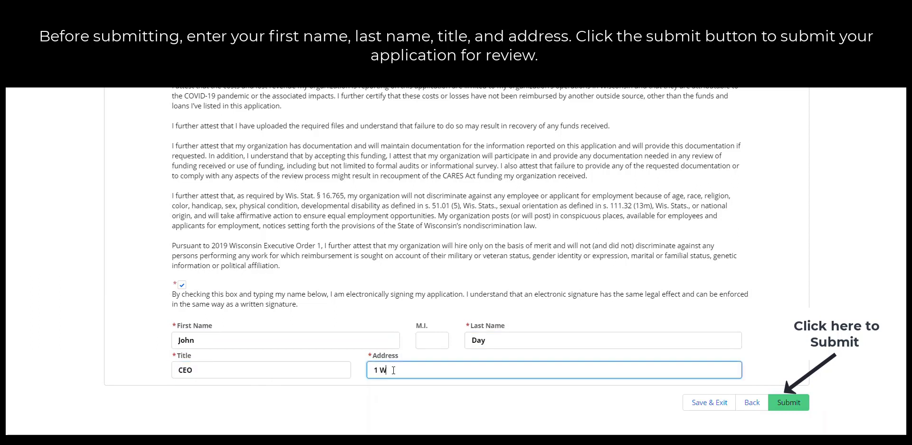
text( Wilson St., Madison WI)
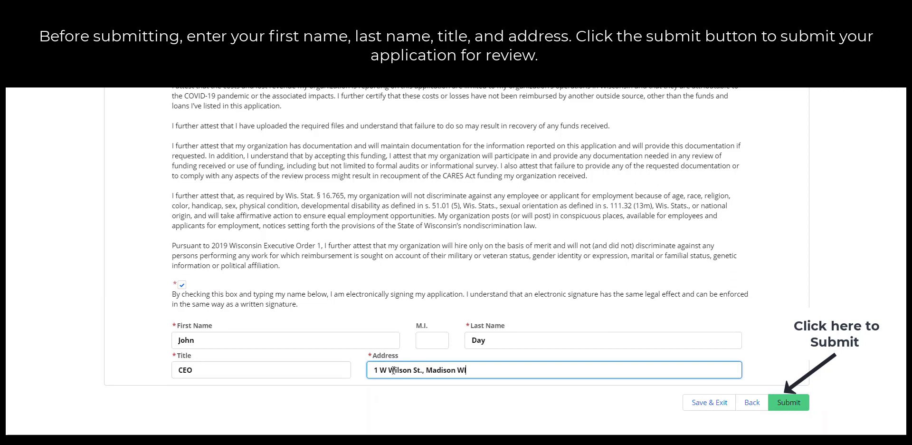
text( 53703)
click(780, 403)
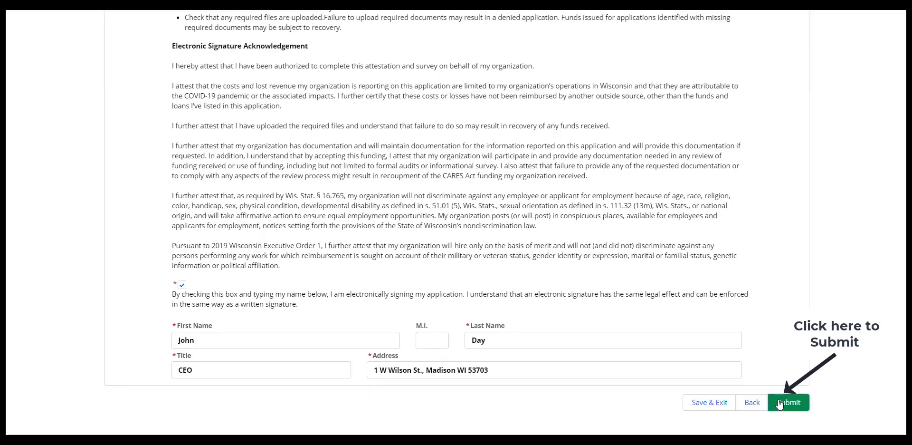